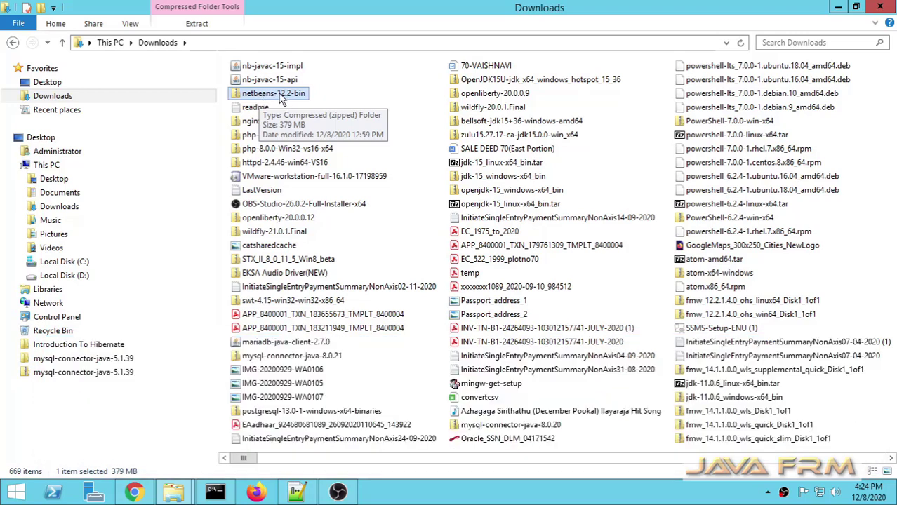
# Open netbeans-12.2-bin.zip from Downloads in 7-Zip and extract its netbeans folder to D:\.
pyautogui.rightClick(279, 96)
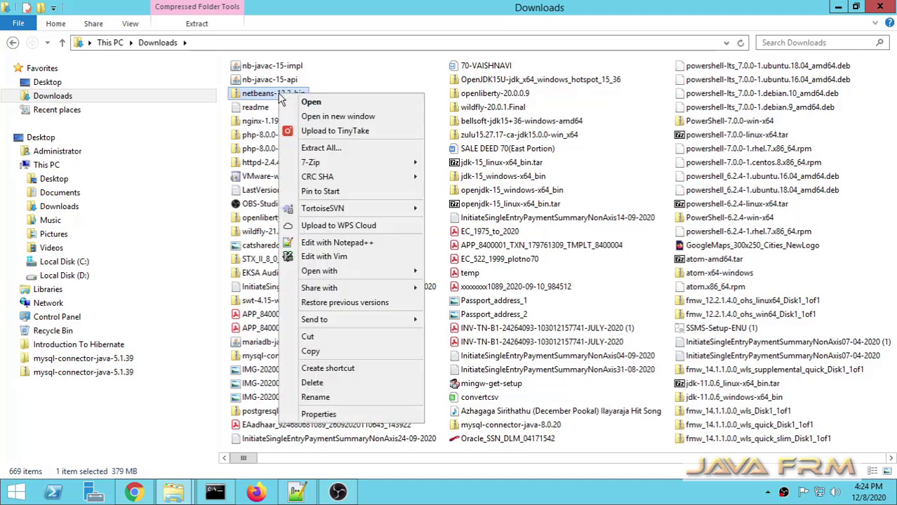
pyautogui.moveTo(355, 163)
pyautogui.click(456, 165)
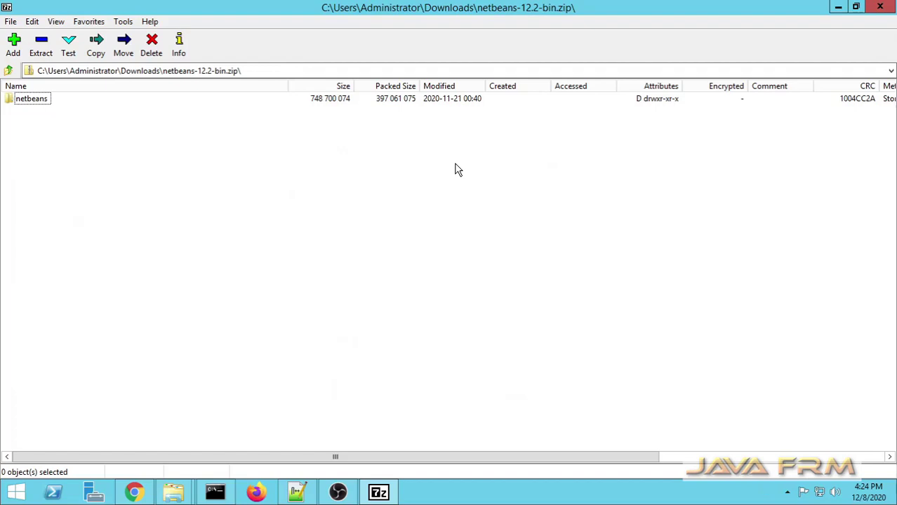
pyautogui.click(41, 49)
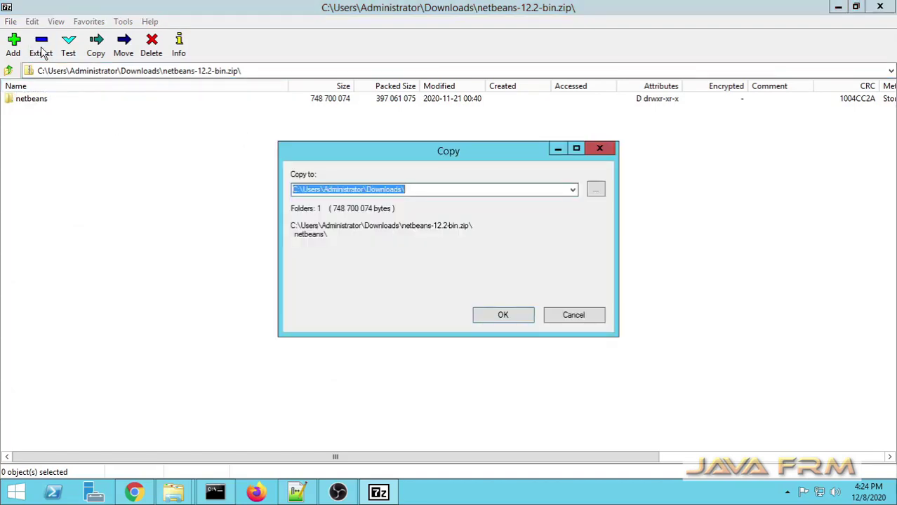
pyautogui.click(572, 190)
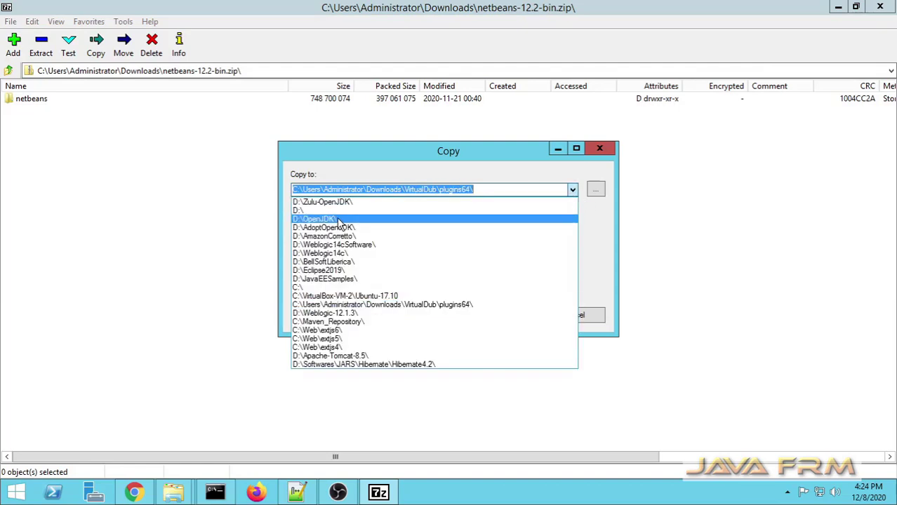
pyautogui.click(312, 211)
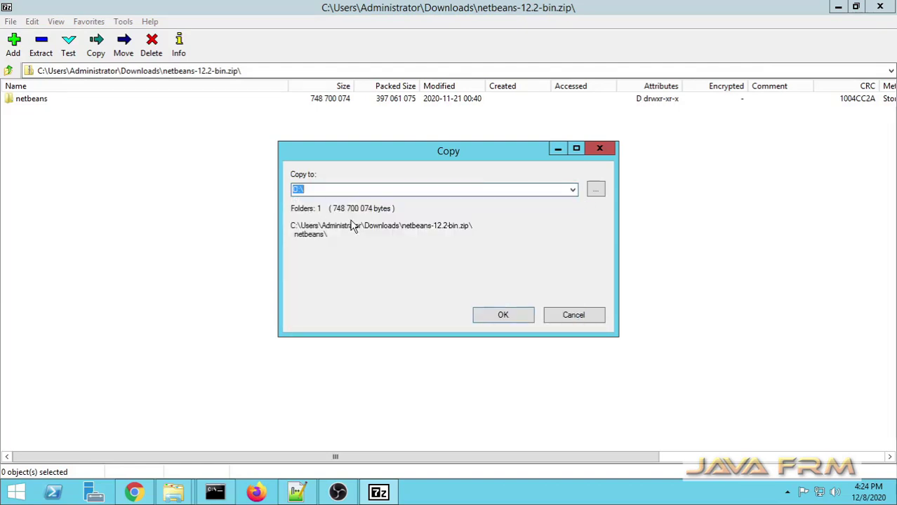
pyautogui.click(503, 315)
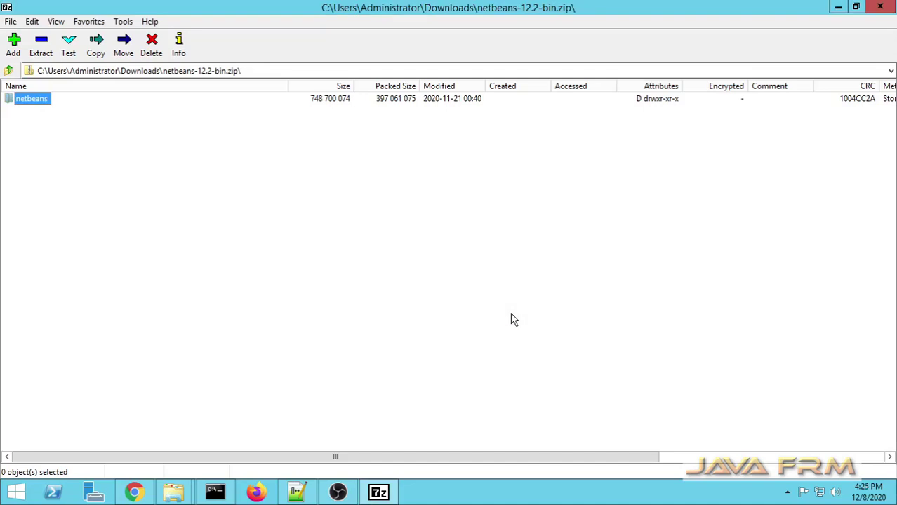
# Switch to File Explorer and inspect the contents of the extracted netbeans folder on Local Disk (D:).
pyautogui.click(175, 493)
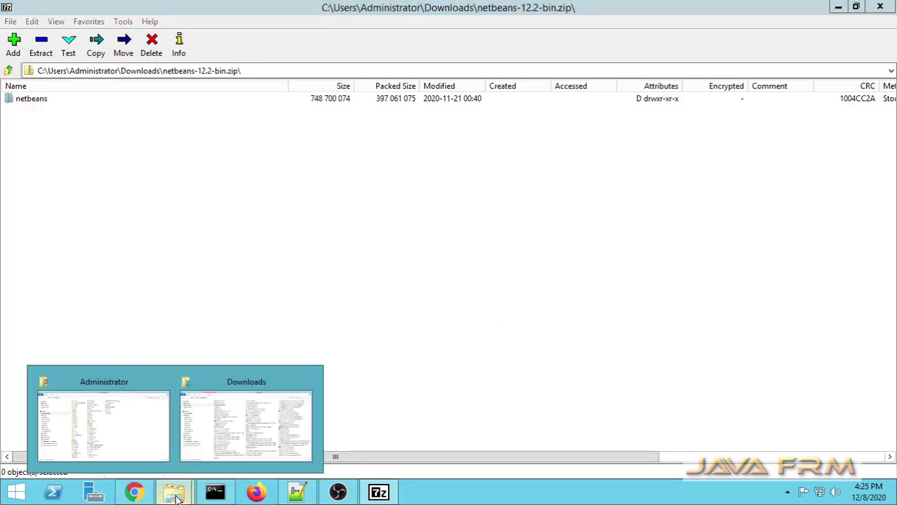
pyautogui.click(236, 442)
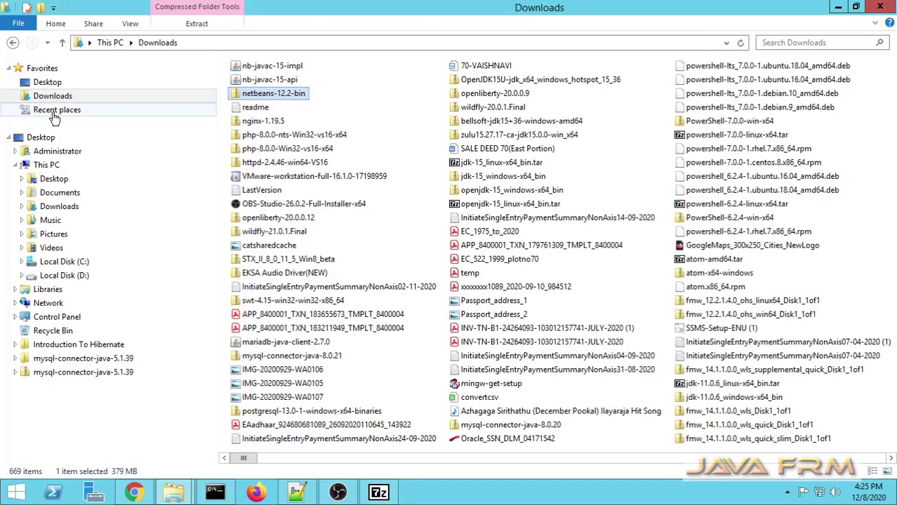
pyautogui.click(70, 276)
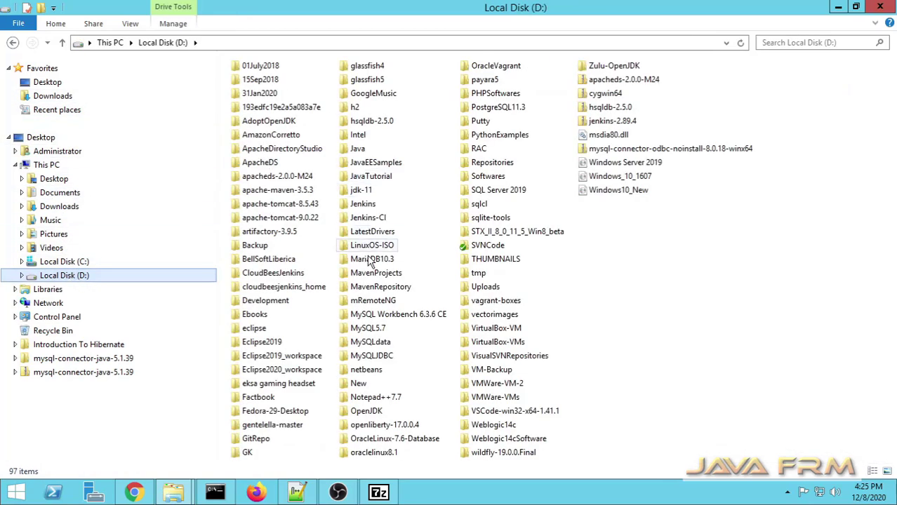
pyautogui.click(369, 371)
pyautogui.doubleClick(370, 372)
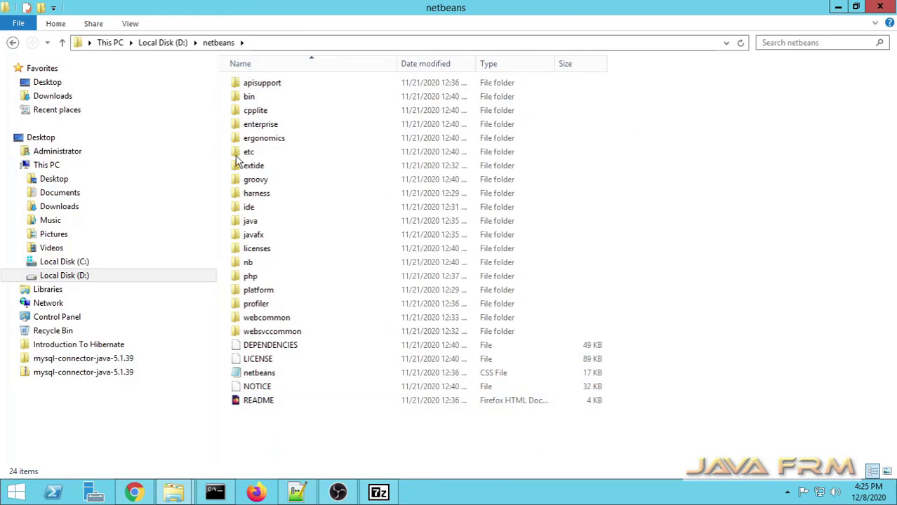
# Examine the available JDK installations on drive D: in the jdk-11 folder and Zulu-OpenJDK\15.
pyautogui.click(168, 43)
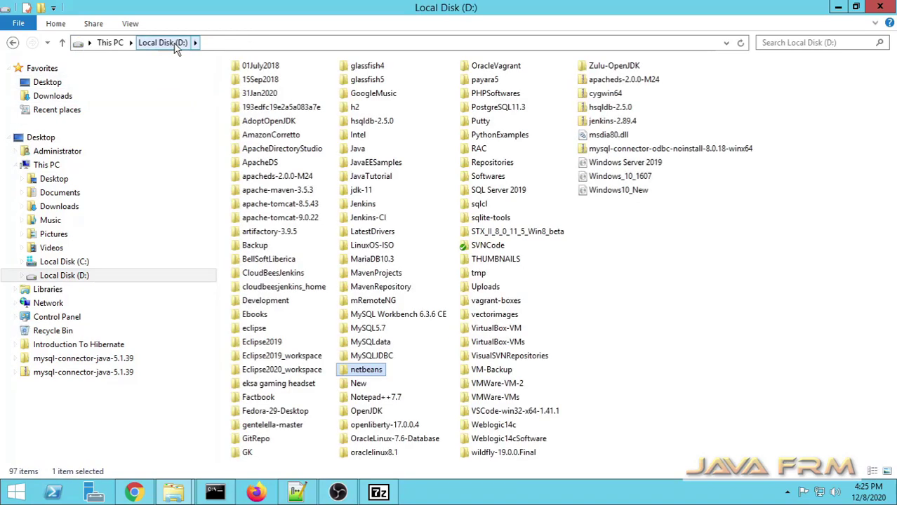
pyautogui.doubleClick(363, 188)
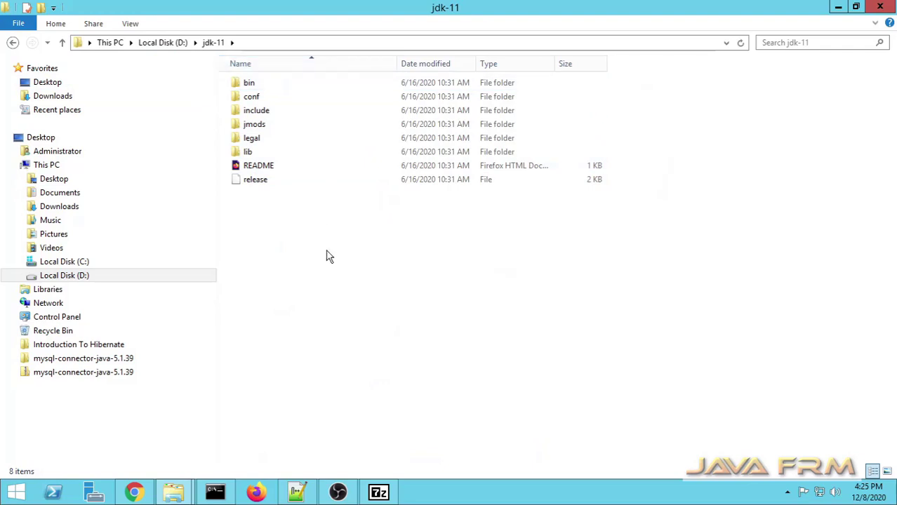
pyautogui.click(171, 46)
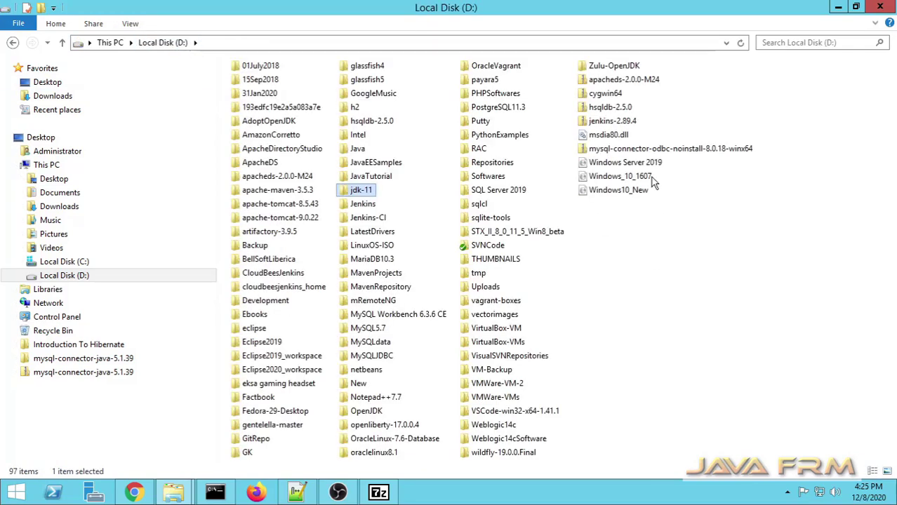
pyautogui.doubleClick(614, 66)
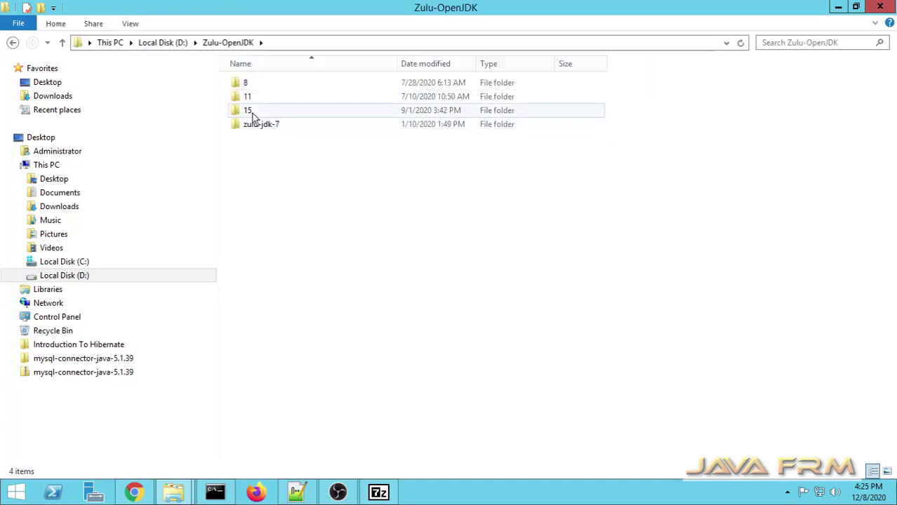
pyautogui.doubleClick(249, 112)
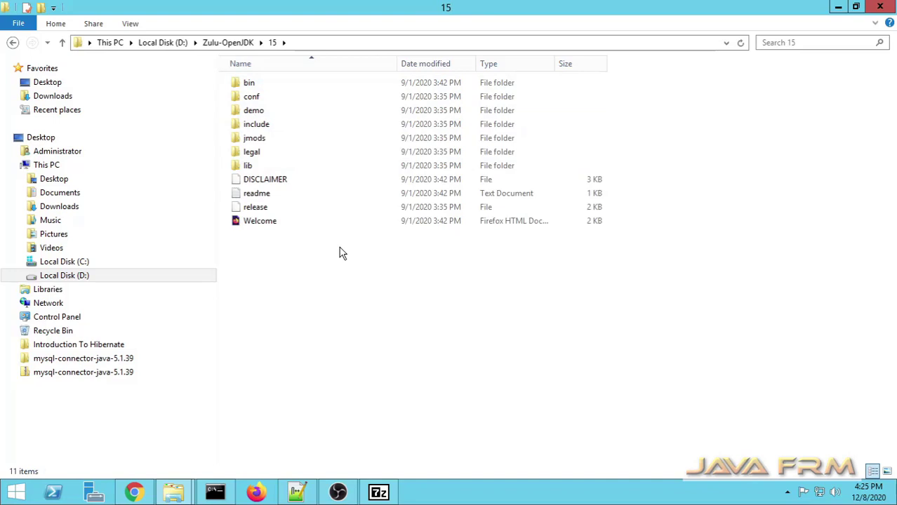
pyautogui.click(171, 44)
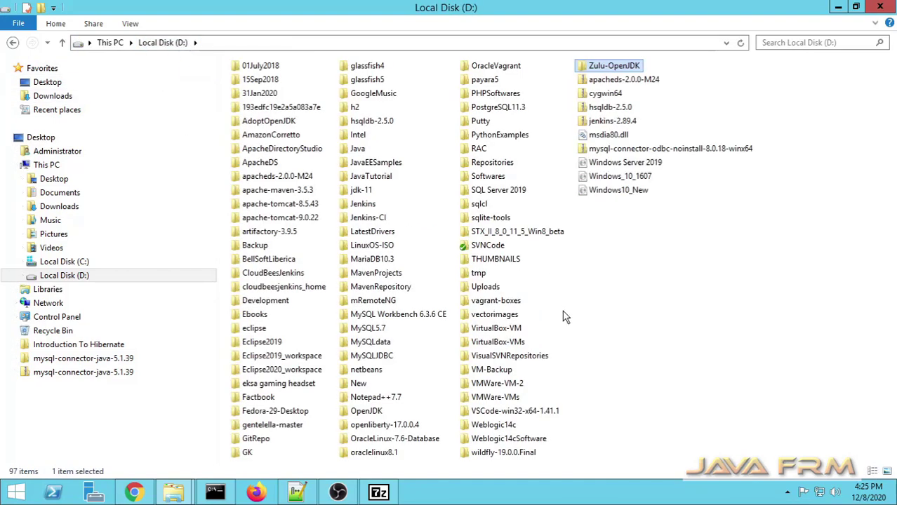
# Open netbeans.conf from D:\netbeans\etc in Notepad++ and reload its content from disk.
pyautogui.doubleClick(382, 370)
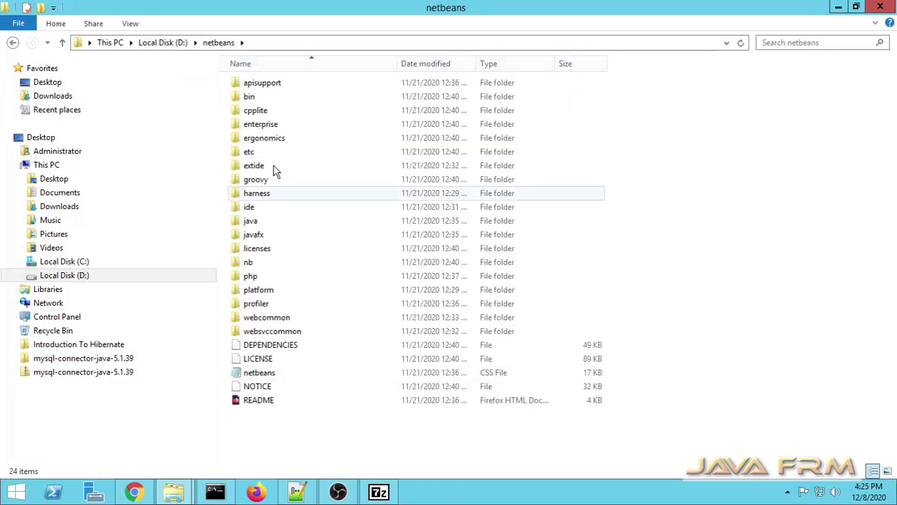
pyautogui.doubleClick(254, 152)
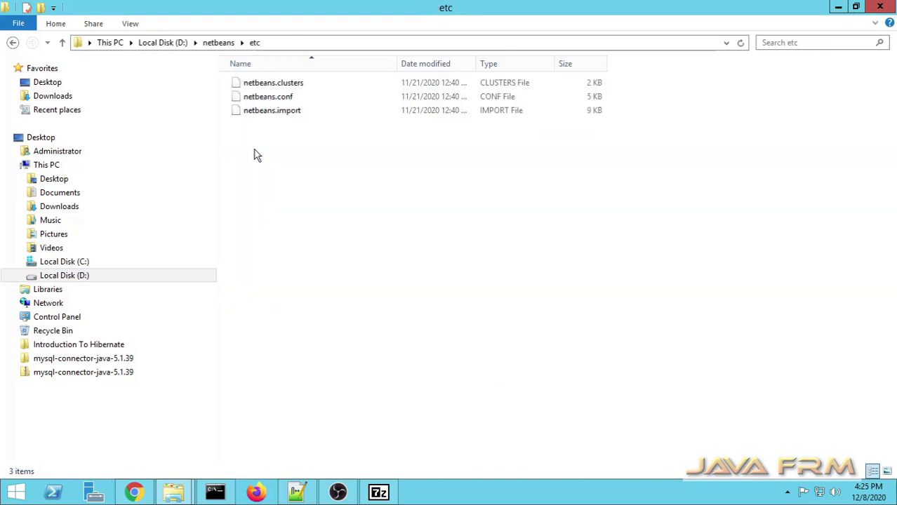
pyautogui.rightClick(265, 100)
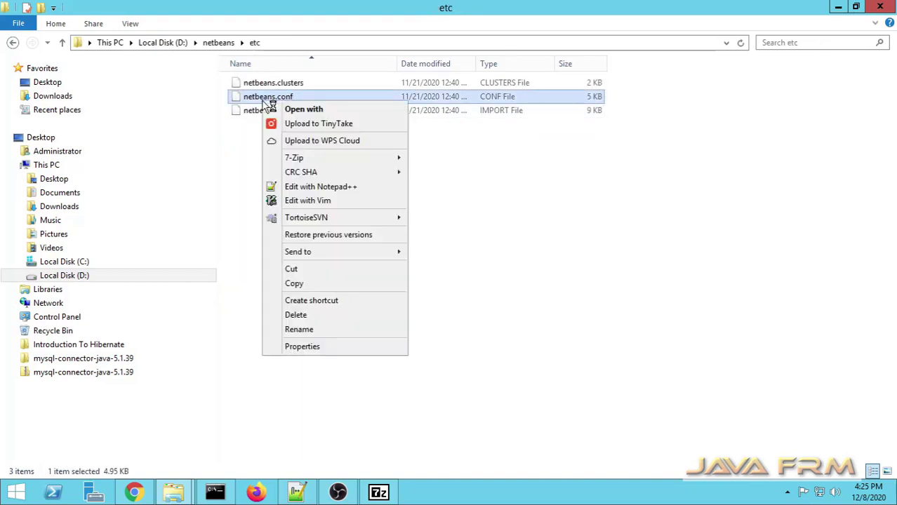
pyautogui.click(343, 188)
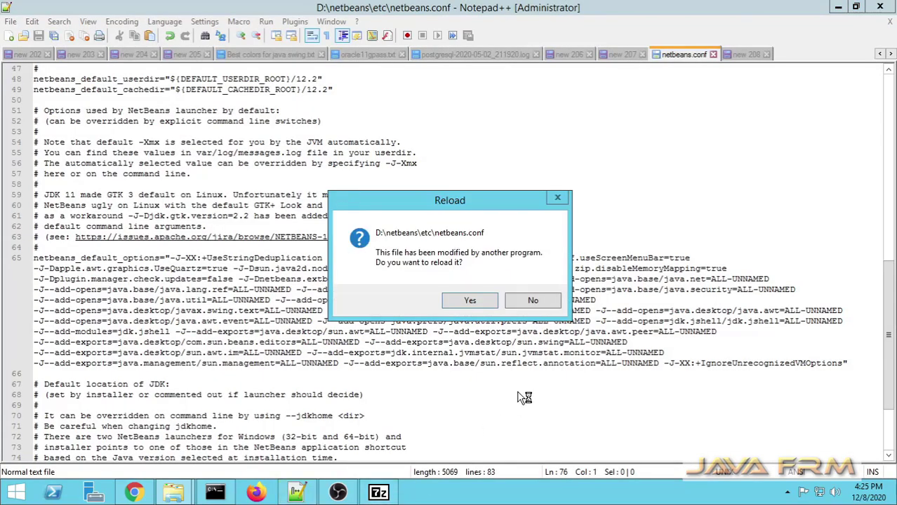
pyautogui.click(469, 300)
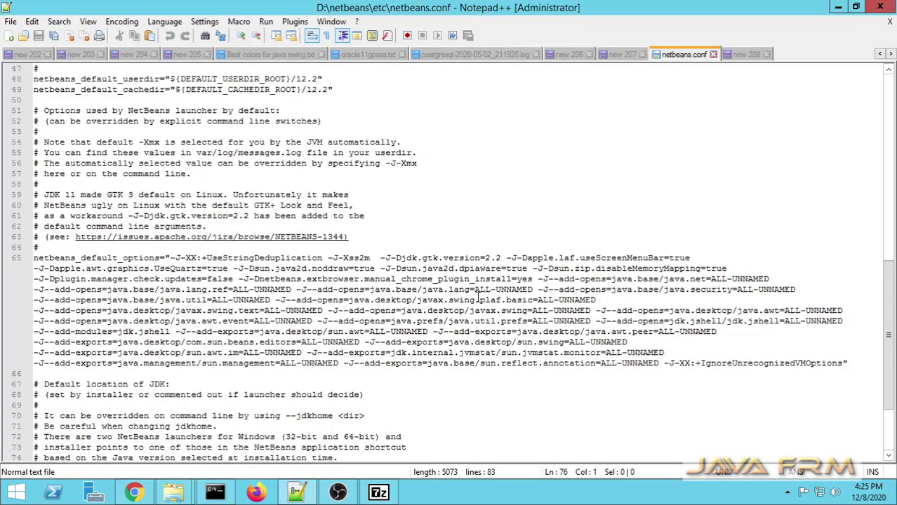
# Replace the placeholder path in the netbeans_jdkhome setting on line 76 with D:/jdk-11.
pyautogui.click(400, 205)
pyautogui.scroll(-4, 400, 207)
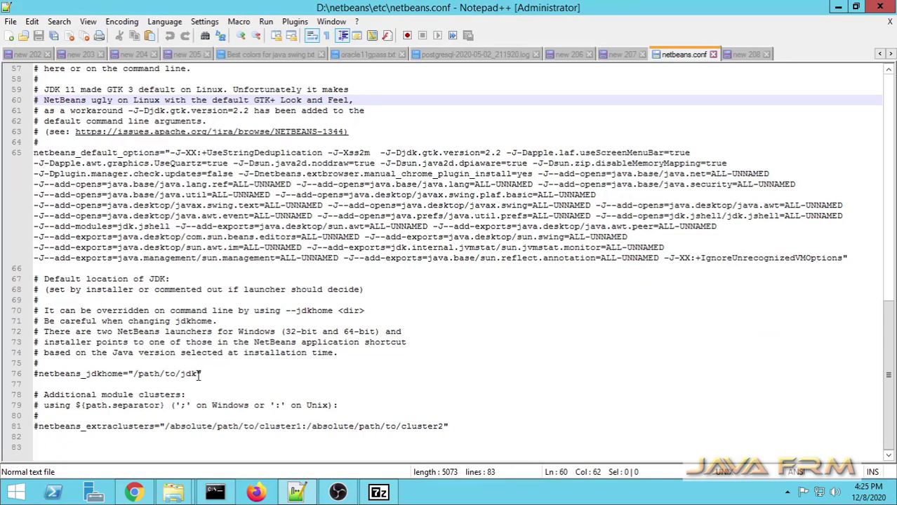
pyautogui.moveTo(199, 376); pyautogui.dragTo(138, 373)
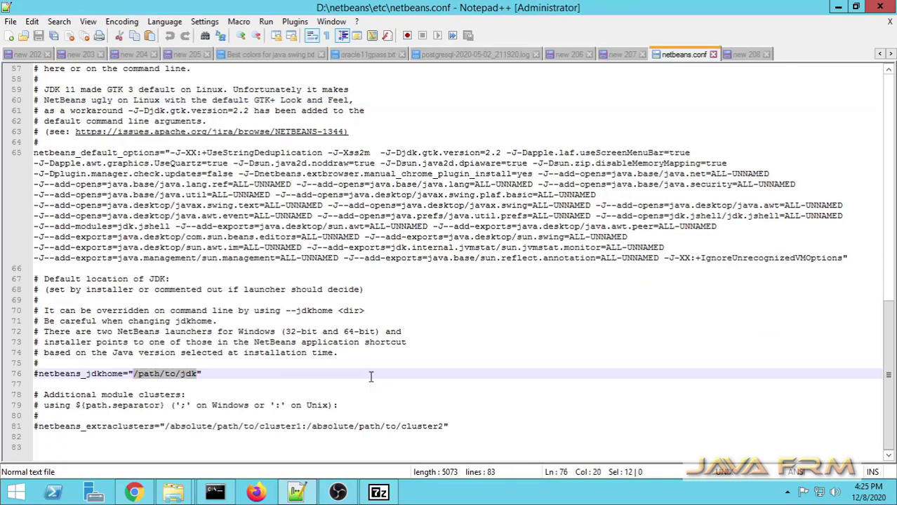
pyautogui.write('D')
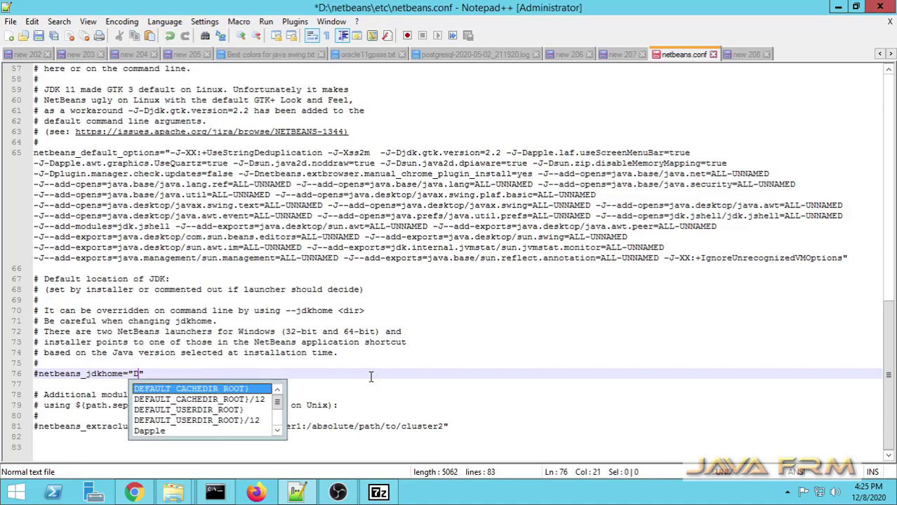
pyautogui.write(':')
pyautogui.write('/jdk')
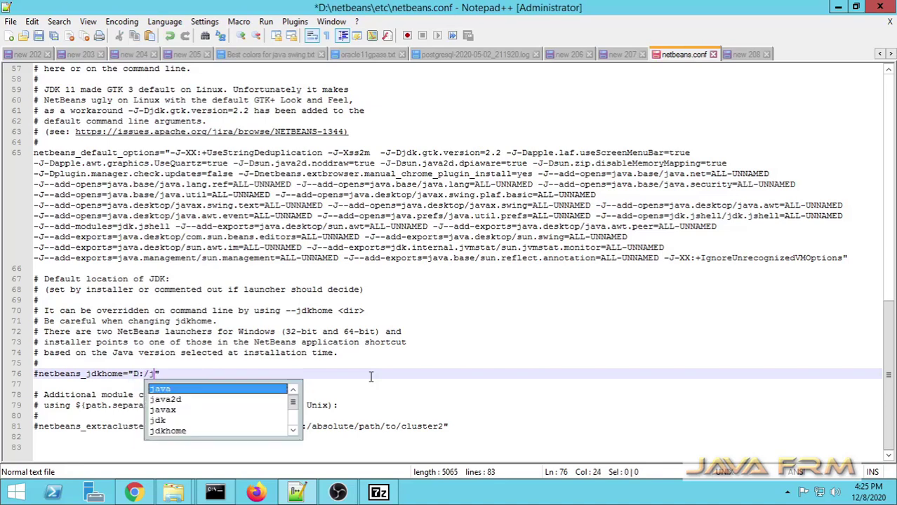
pyautogui.write('-11')
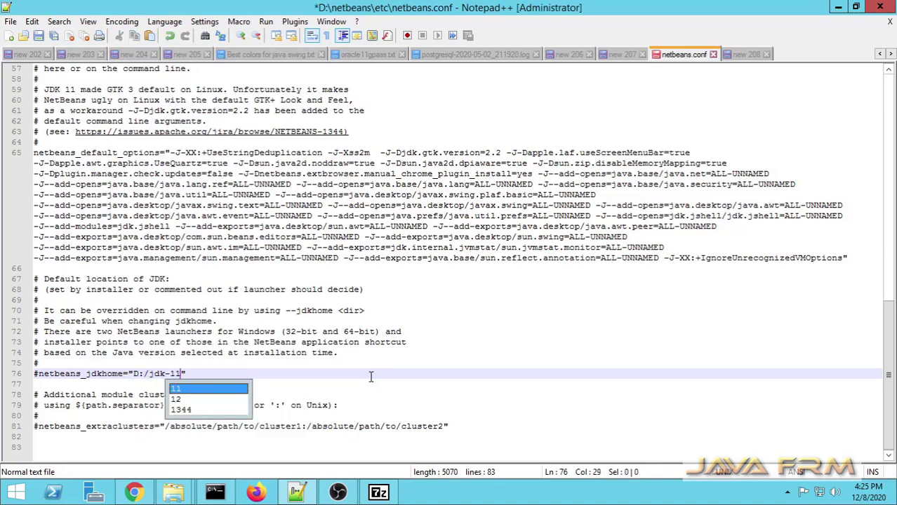
# Uncomment the netbeans_jdkhome line by removing its leading # and save netbeans.conf.
pyautogui.click(40, 376)
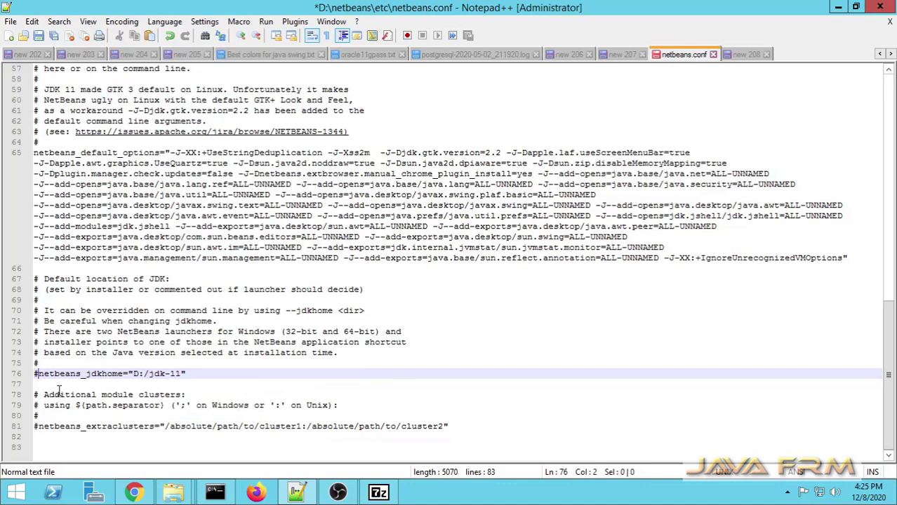
pyautogui.press('BackSpace')
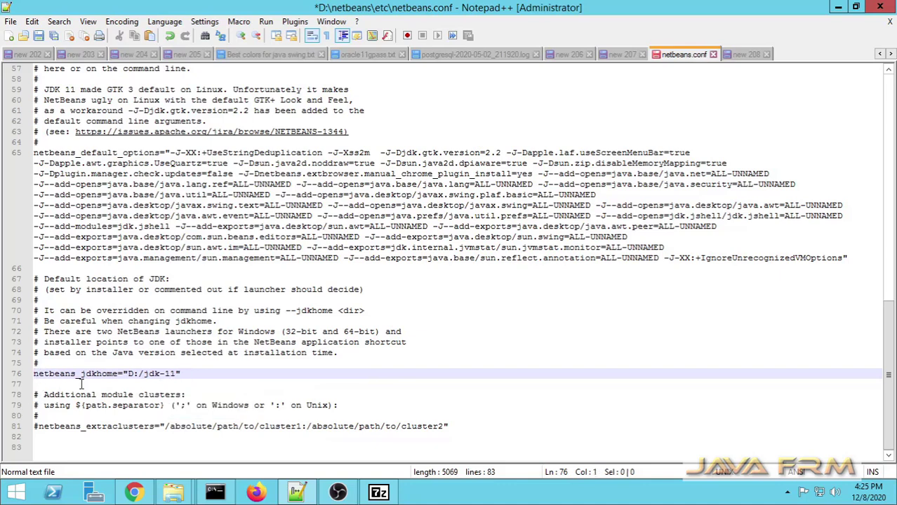
pyautogui.click(39, 35)
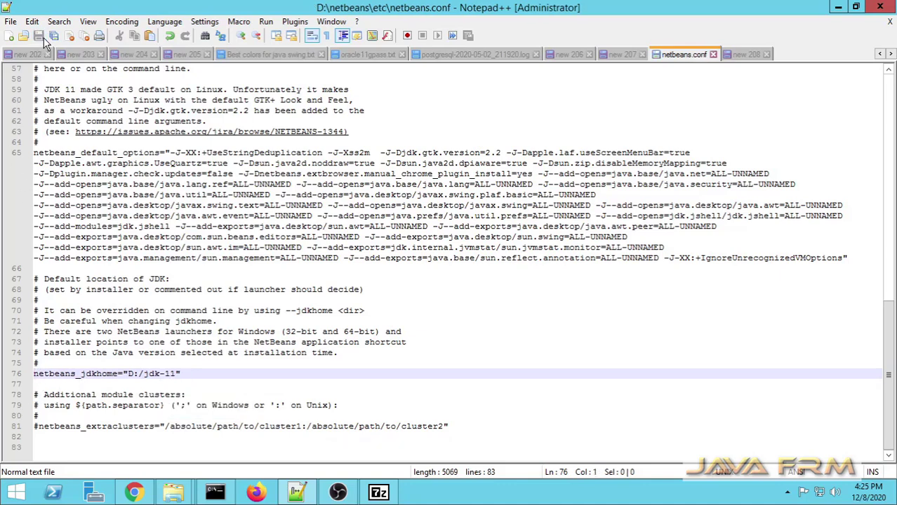
# Return to File Explorer, launch netbeans64 from D:\netbeans\bin, and maximize the Apache NetBeans IDE window.
pyautogui.click(840, 8)
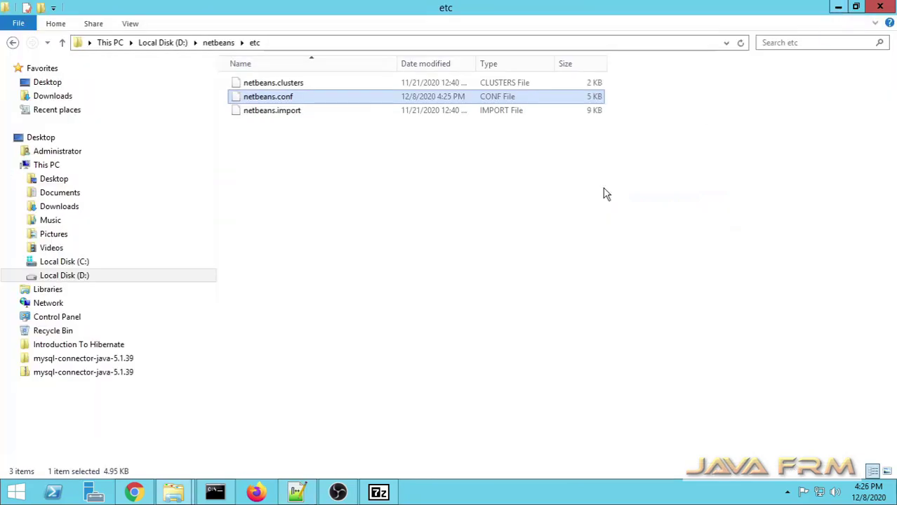
pyautogui.click(218, 43)
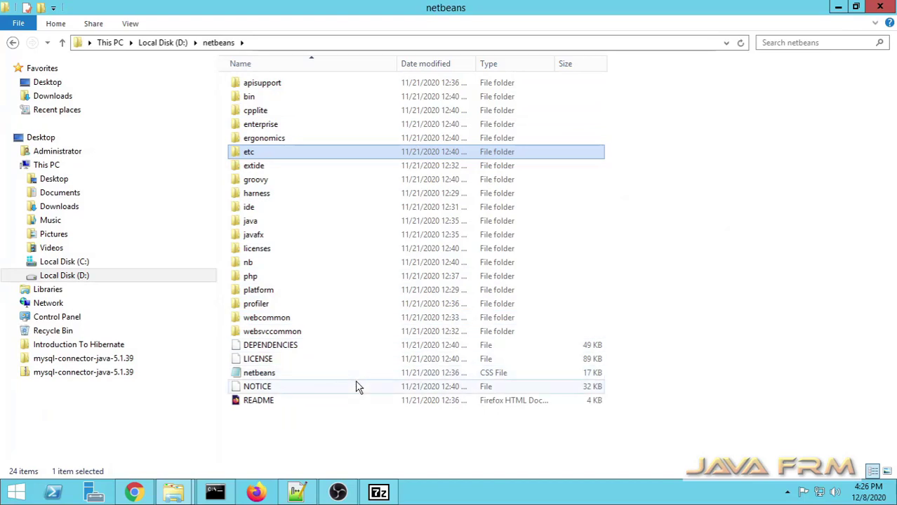
pyautogui.doubleClick(249, 98)
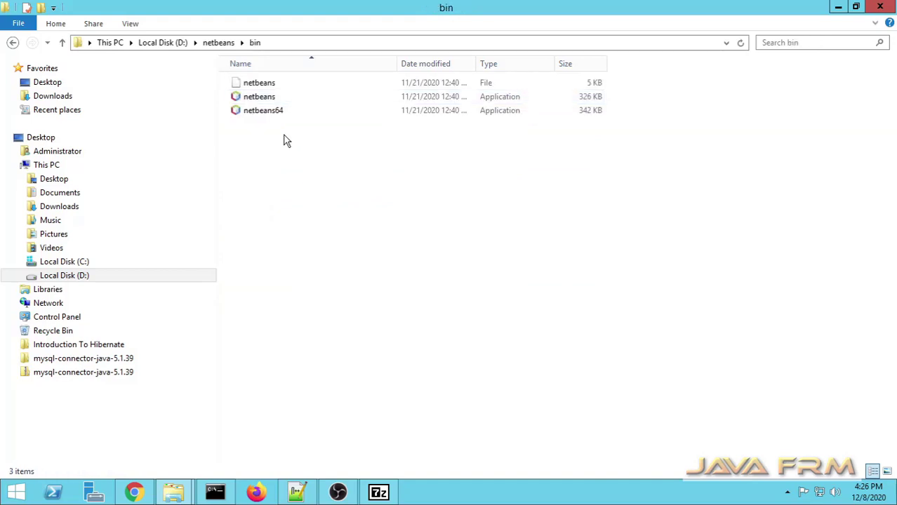
pyautogui.rightClick(275, 115)
pyautogui.click(309, 123)
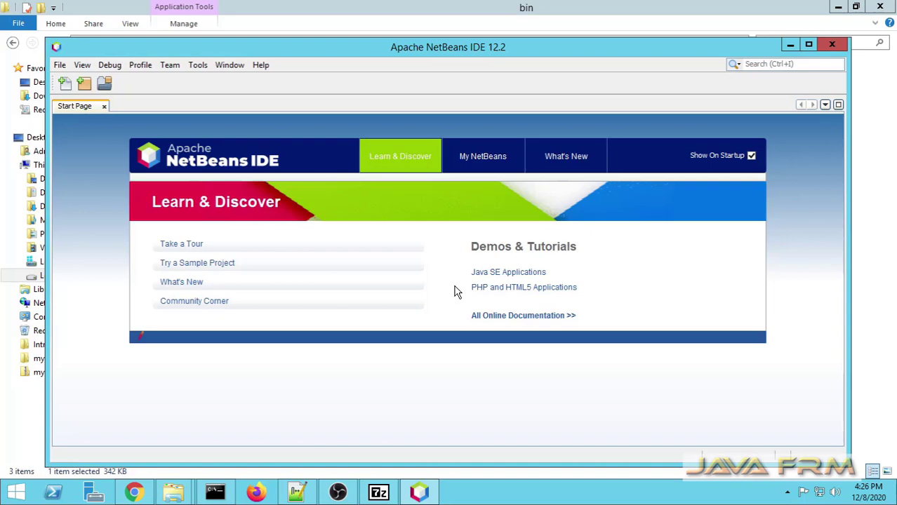
pyautogui.click(808, 46)
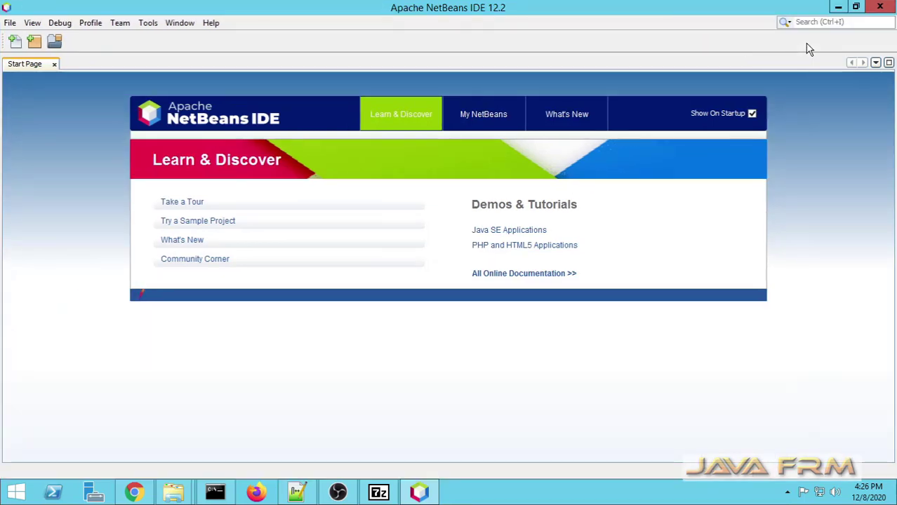
pyautogui.click(10, 24)
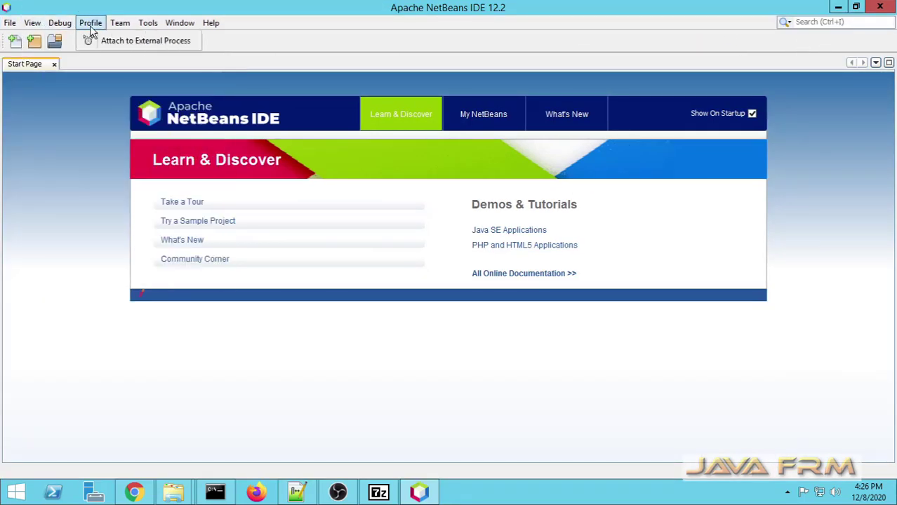
# Open the Plugins manager and review the available plugins and the installed ones.
pyautogui.moveTo(136, 30)
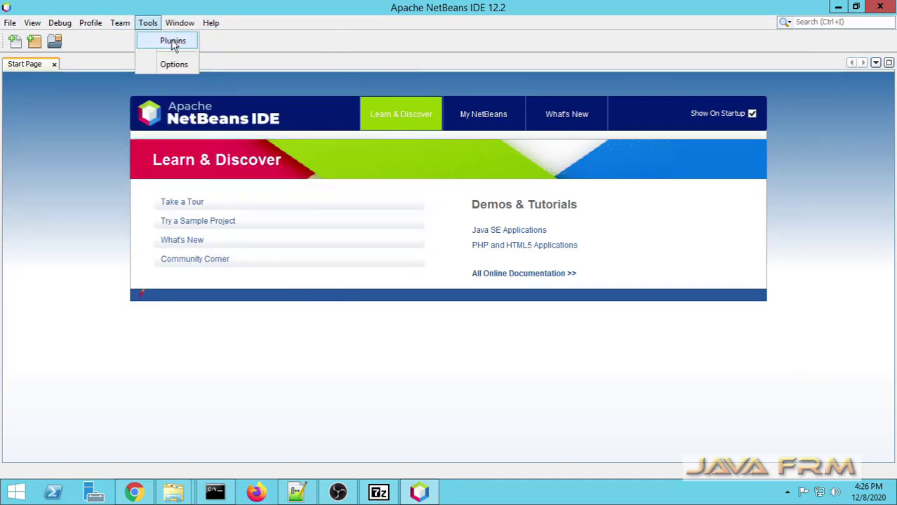
pyautogui.click(173, 42)
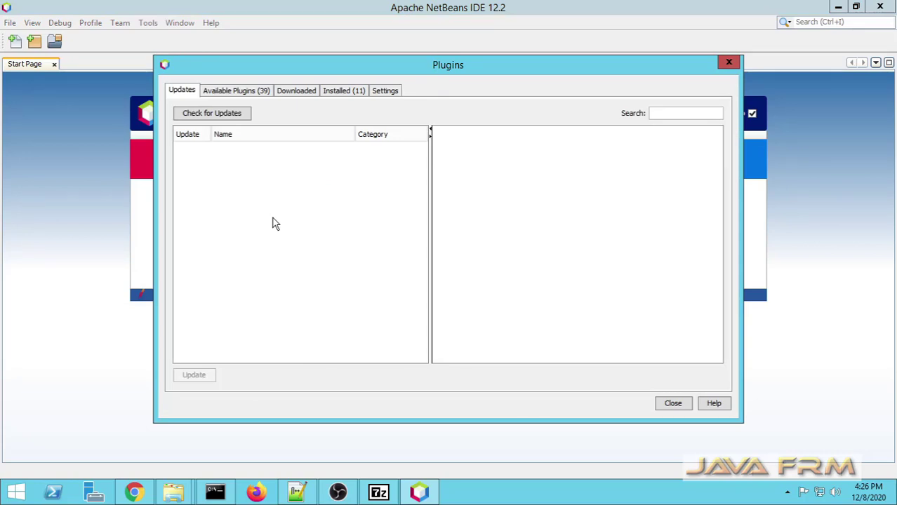
pyautogui.click(233, 90)
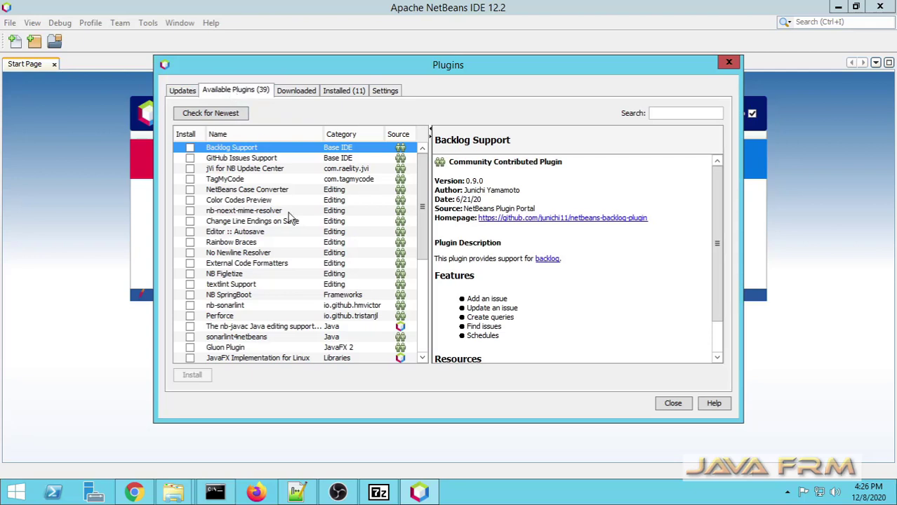
pyautogui.click(333, 92)
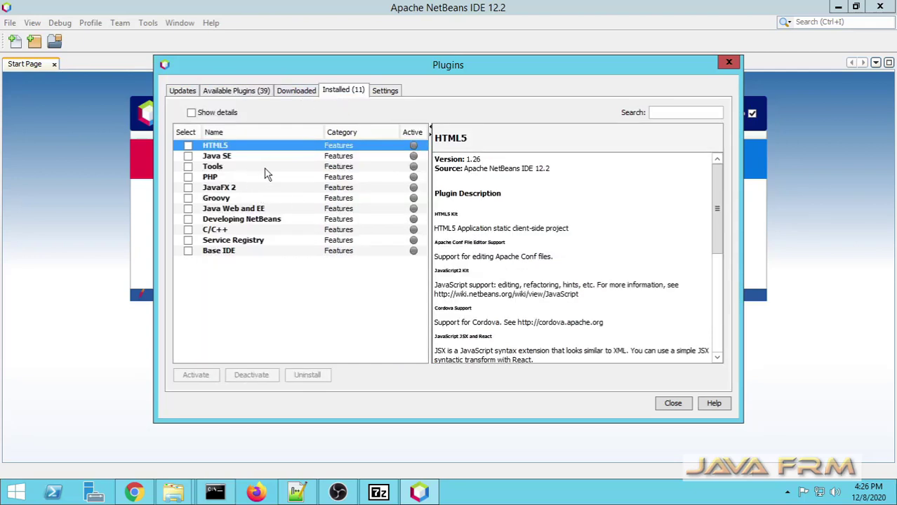
# Sort the available plugins by source and mark "The nb-javac Java editing support library" for installation.
pyautogui.click(244, 96)
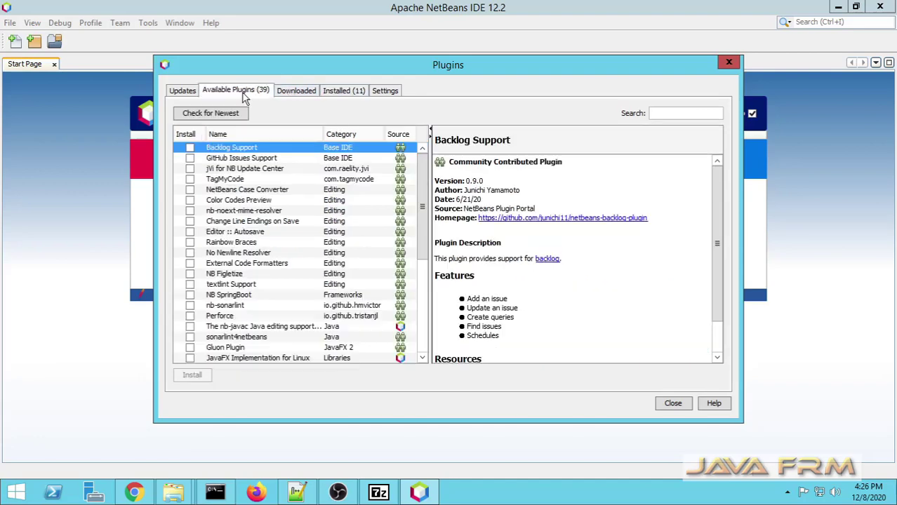
pyautogui.scroll(-5, 336, 302)
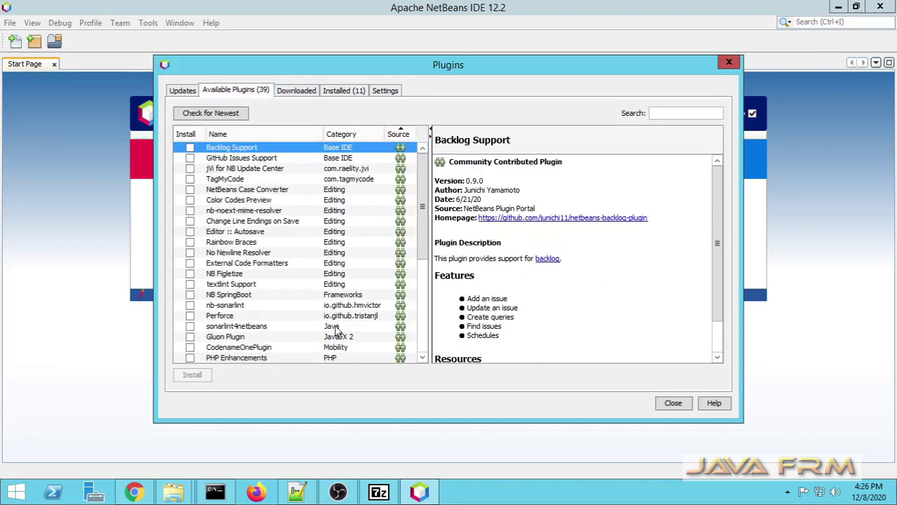
pyautogui.scroll(-1, 343, 295)
pyautogui.click(276, 326)
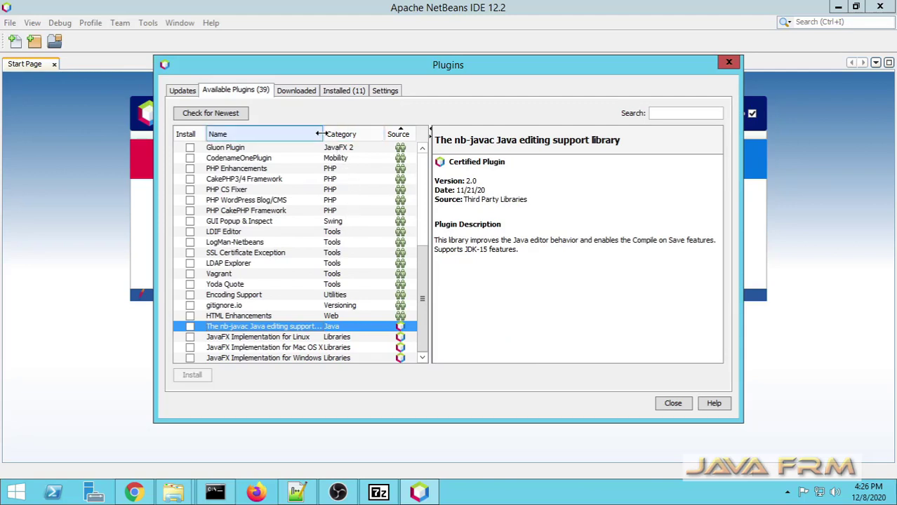
pyautogui.moveTo(319, 133); pyautogui.dragTo(338, 133)
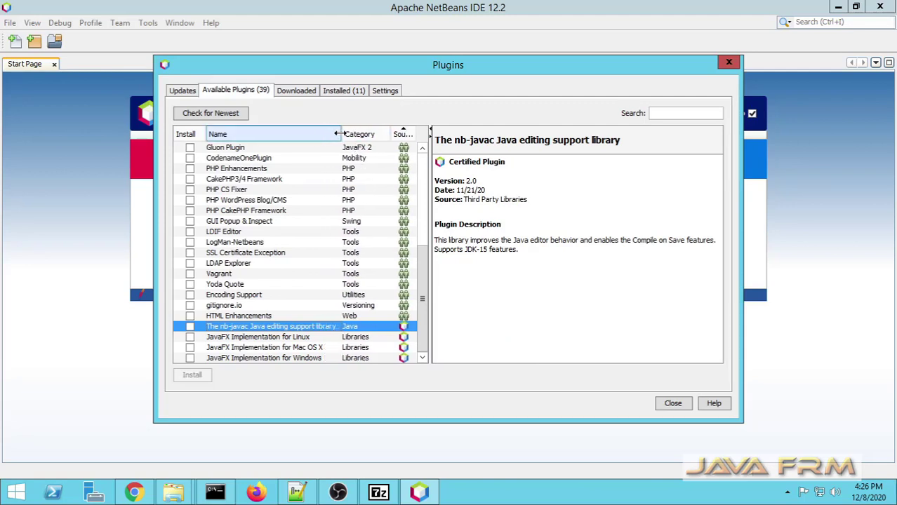
pyautogui.click(189, 327)
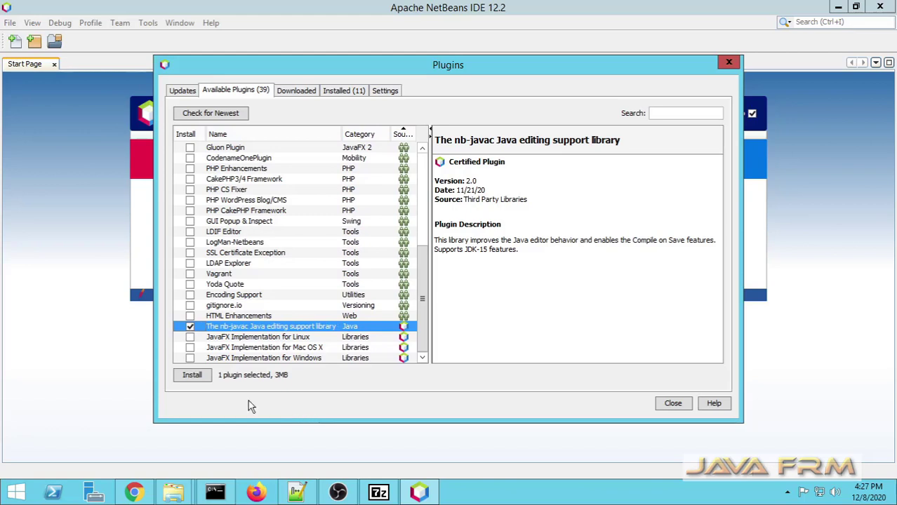
# Install the marked nb-javac plugin, accepting its license agreements, then finish the installer and close the Plugins manager.
pyautogui.click(192, 375)
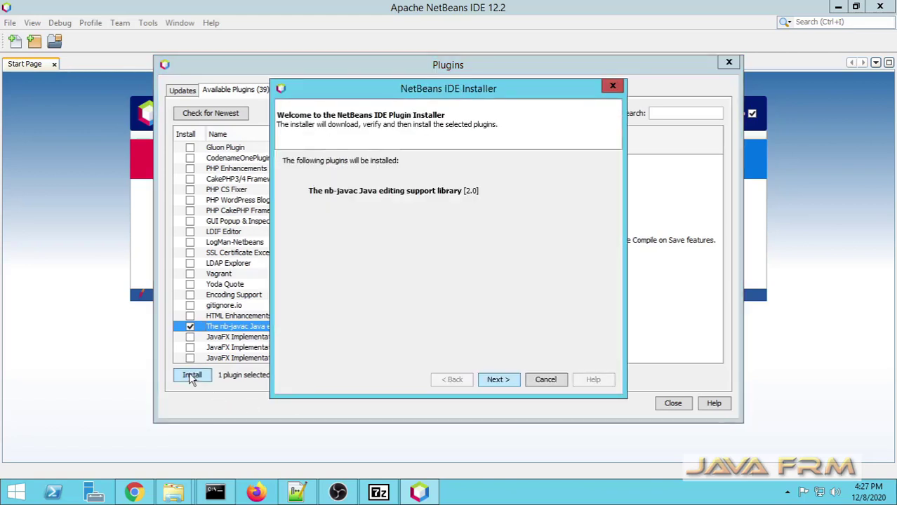
pyautogui.click(497, 382)
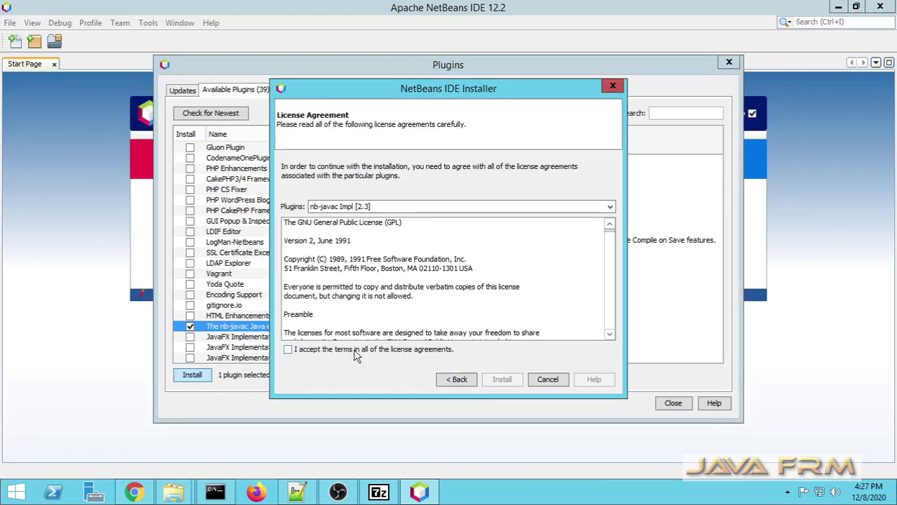
pyautogui.click(288, 351)
pyautogui.click(512, 386)
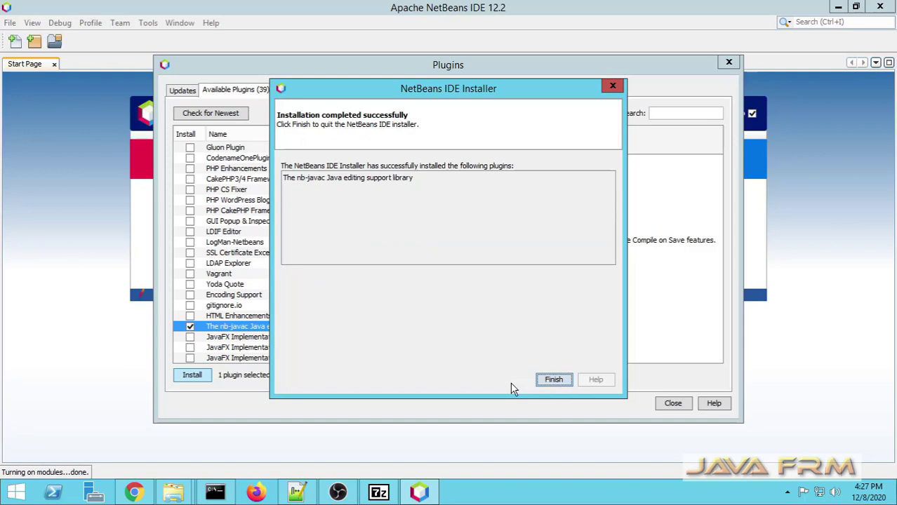
pyautogui.click(555, 381)
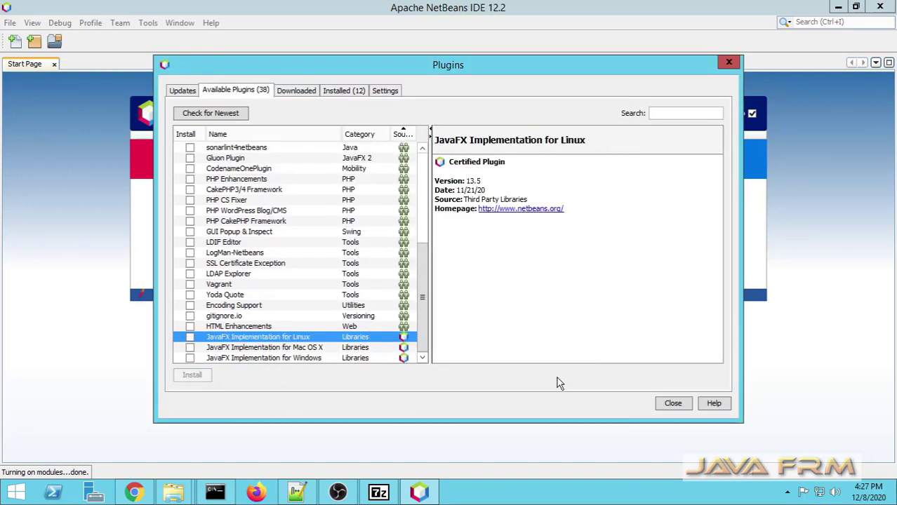
pyautogui.click(676, 405)
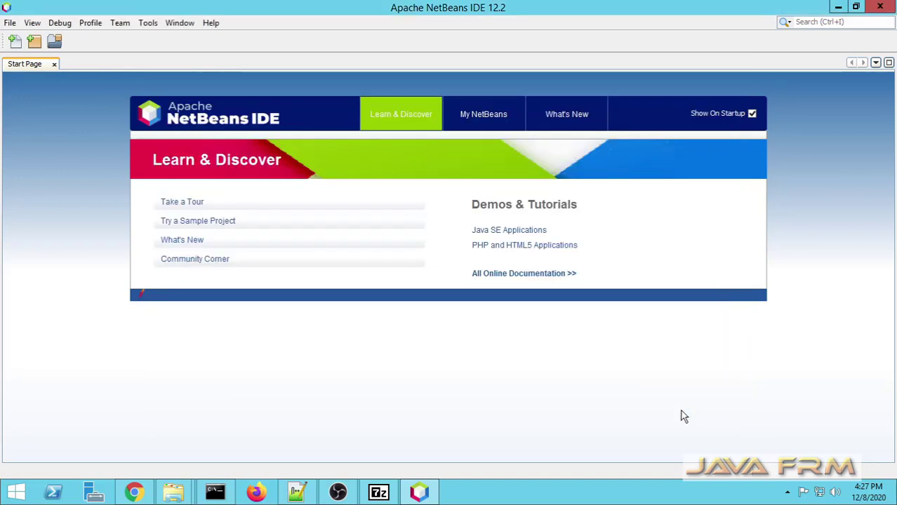
# Exit NetBeans IDE, relaunch it from D:\netbeans\bin, and highlight the text of the startup module warning.
pyautogui.click(10, 22)
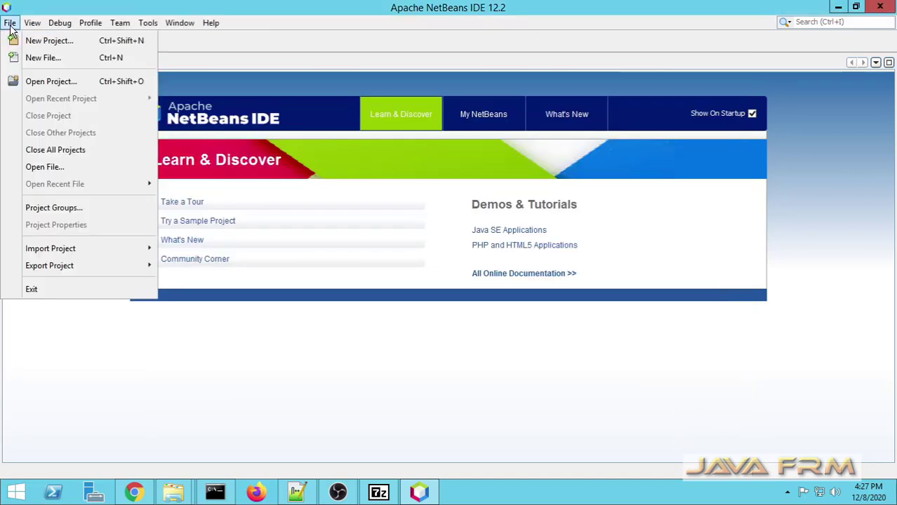
pyautogui.click(58, 295)
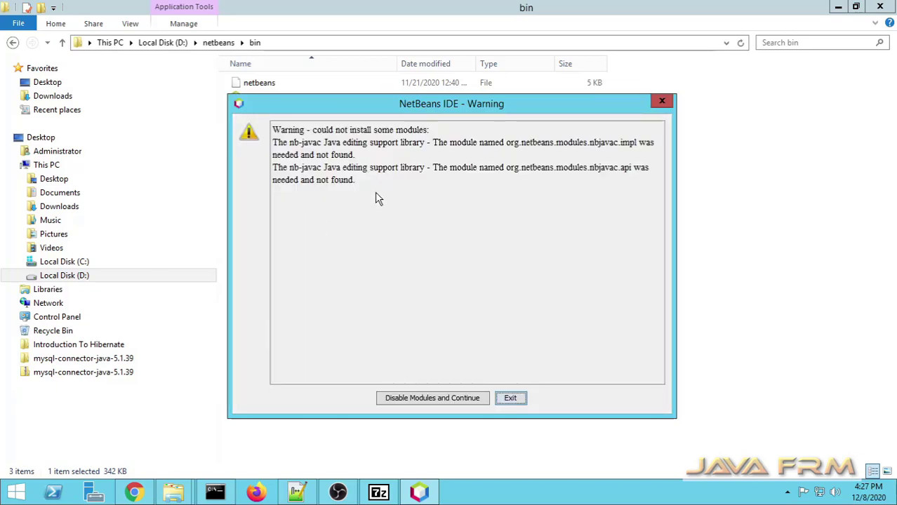
pyautogui.moveTo(357, 181); pyautogui.dragTo(270, 127)
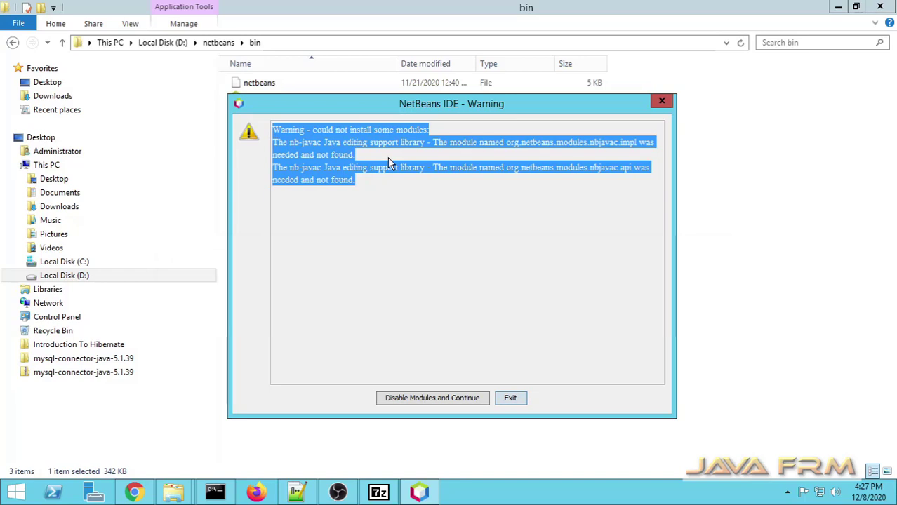
# Switch to the Administrator folder in File Explorer and inspect AppData\Local\NetBeans, showing the Local folder in list layout.
pyautogui.click(174, 492)
pyautogui.click(122, 430)
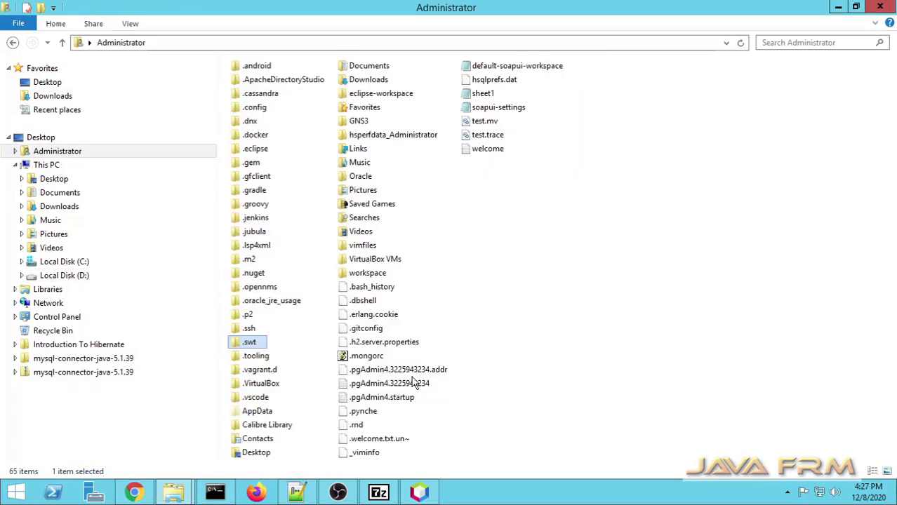
pyautogui.rightClick(542, 247)
pyautogui.click(594, 297)
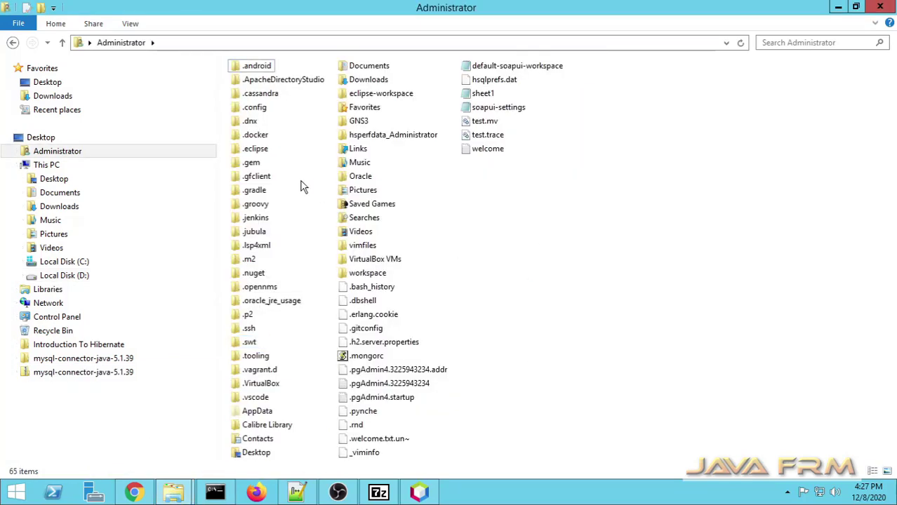
pyautogui.doubleClick(272, 412)
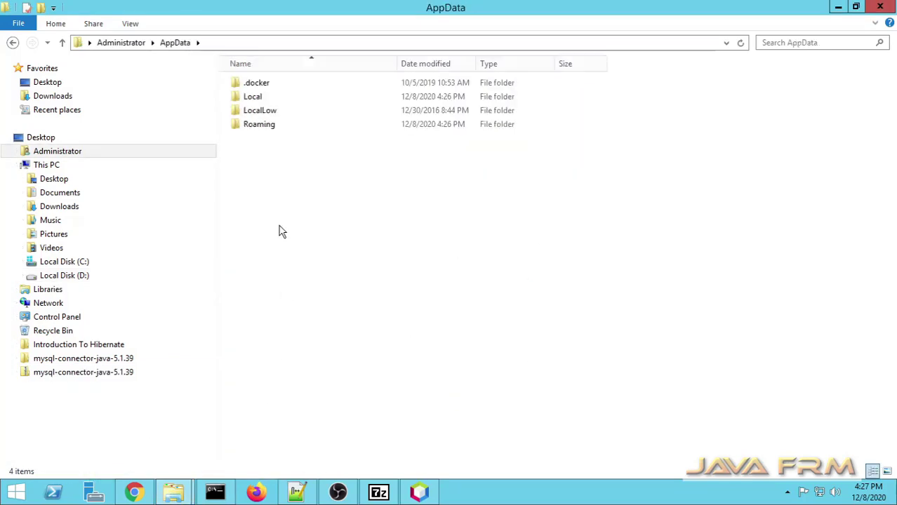
pyautogui.doubleClick(265, 100)
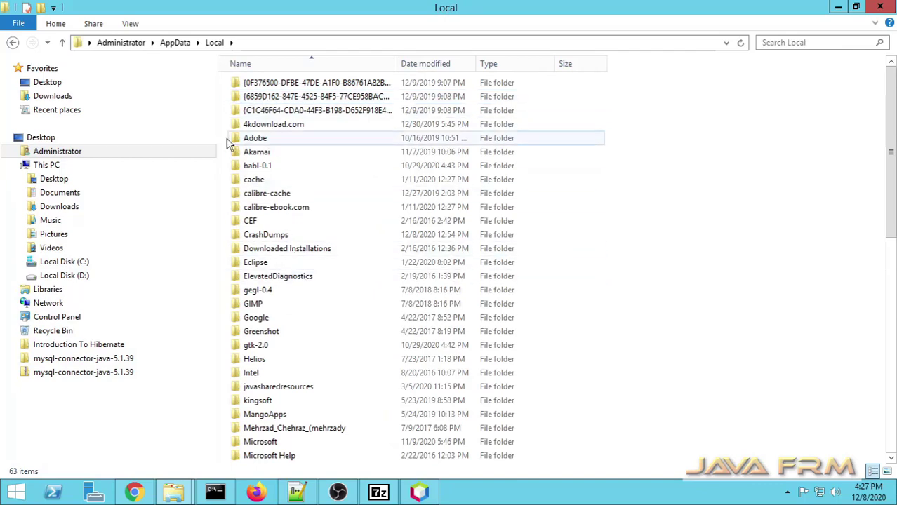
pyautogui.click(129, 24)
pyautogui.click(236, 53)
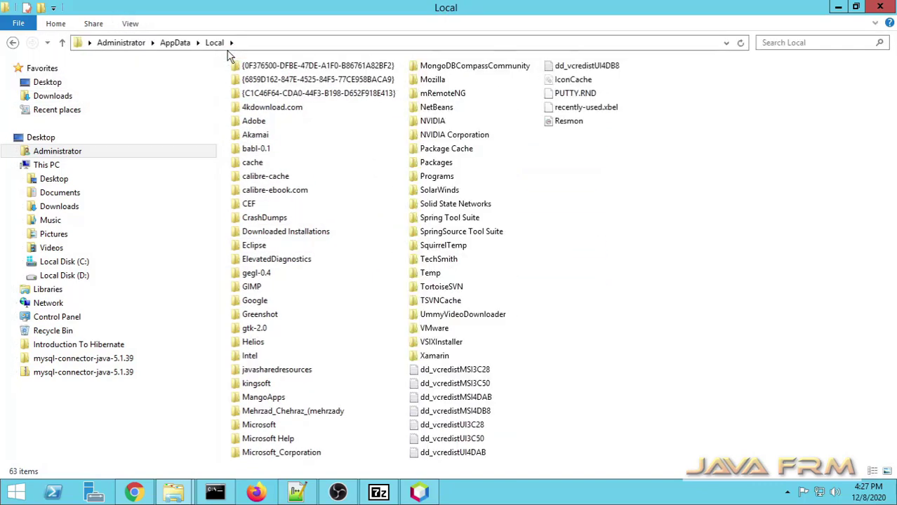
pyautogui.doubleClick(440, 107)
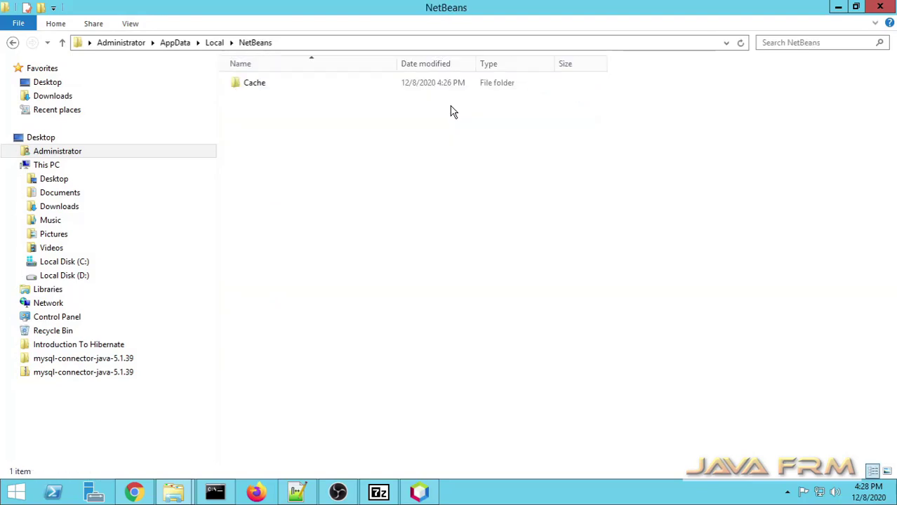
# Go back up to AppData and open Roaming\NetBeans\12.2\modules to check the installed plugin files.
pyautogui.click(216, 44)
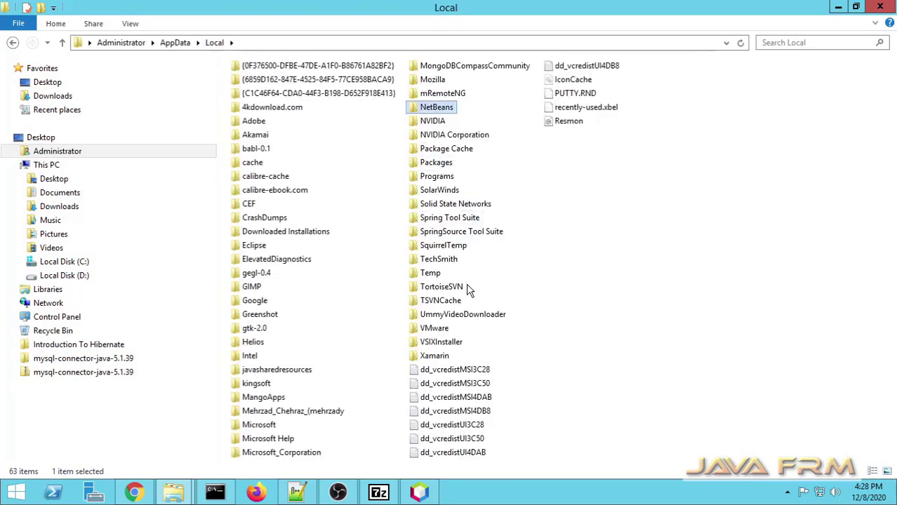
pyautogui.click(174, 45)
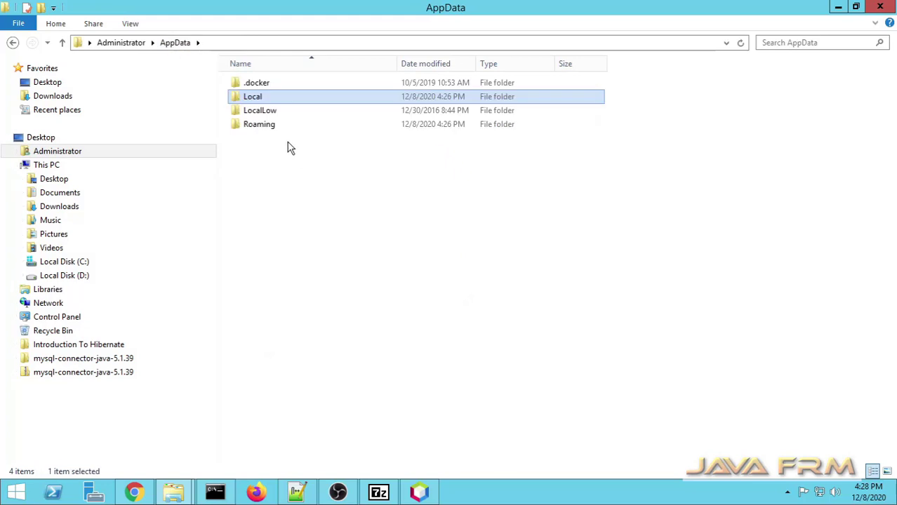
pyautogui.doubleClick(270, 126)
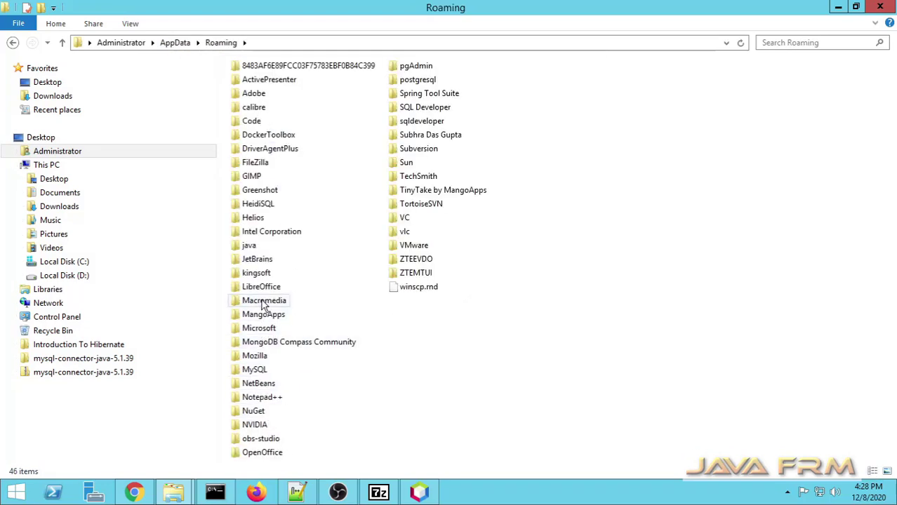
pyautogui.click(272, 386)
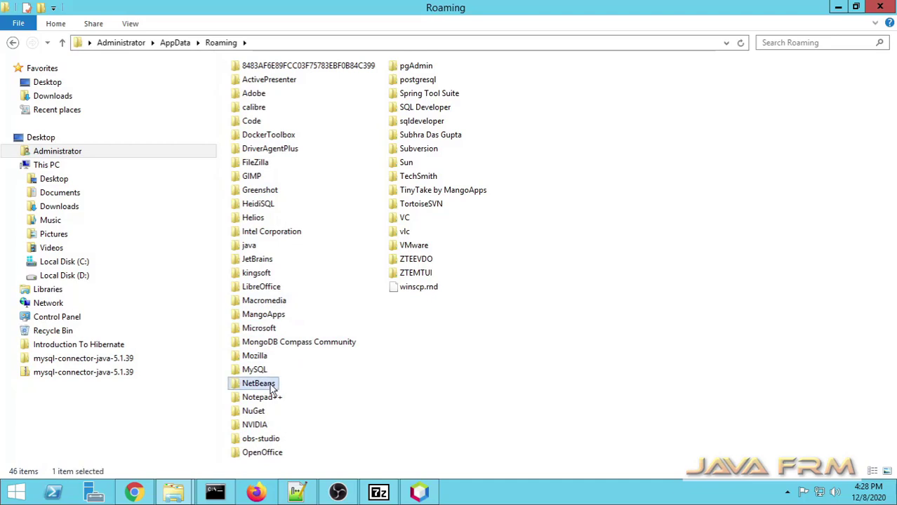
pyautogui.doubleClick(272, 386)
pyautogui.doubleClick(255, 85)
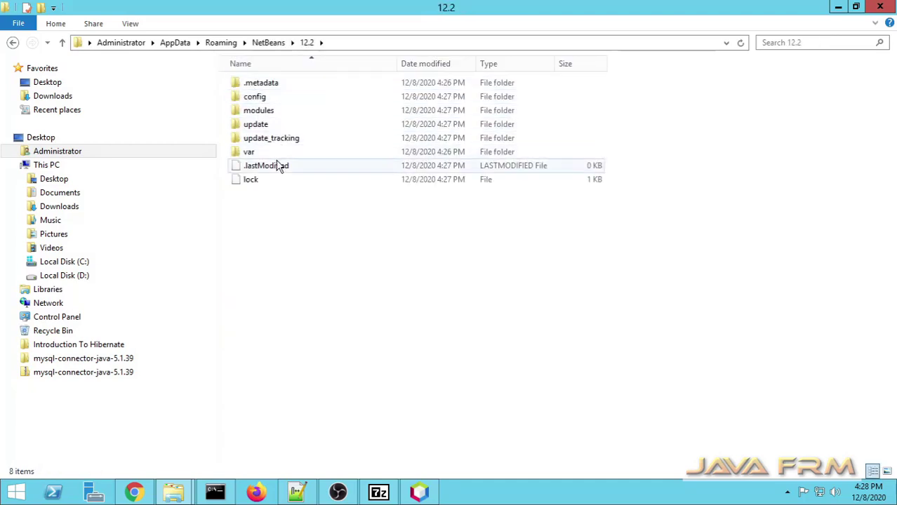
pyautogui.doubleClick(264, 111)
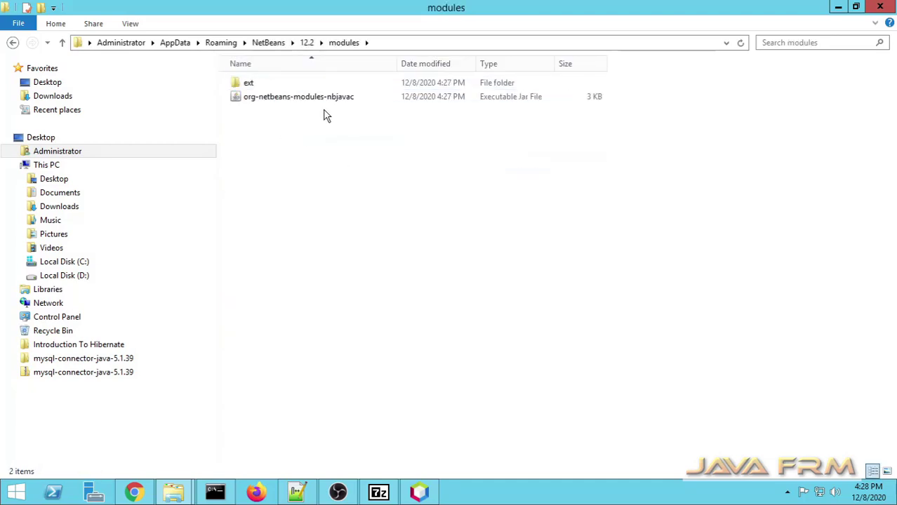
# Refresh the modules folder, inspect its ext subfolder, and return to the 12.2 folder.
pyautogui.rightClick(309, 148)
pyautogui.click(378, 198)
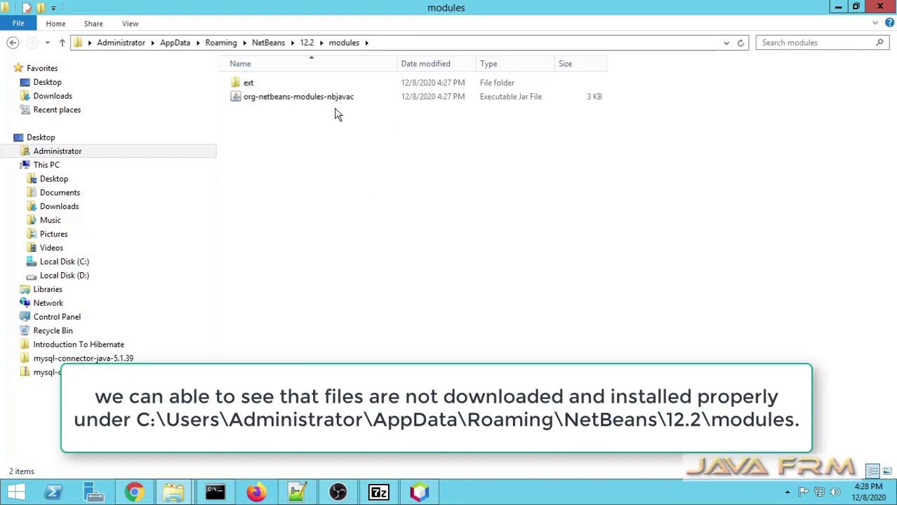
pyautogui.doubleClick(242, 83)
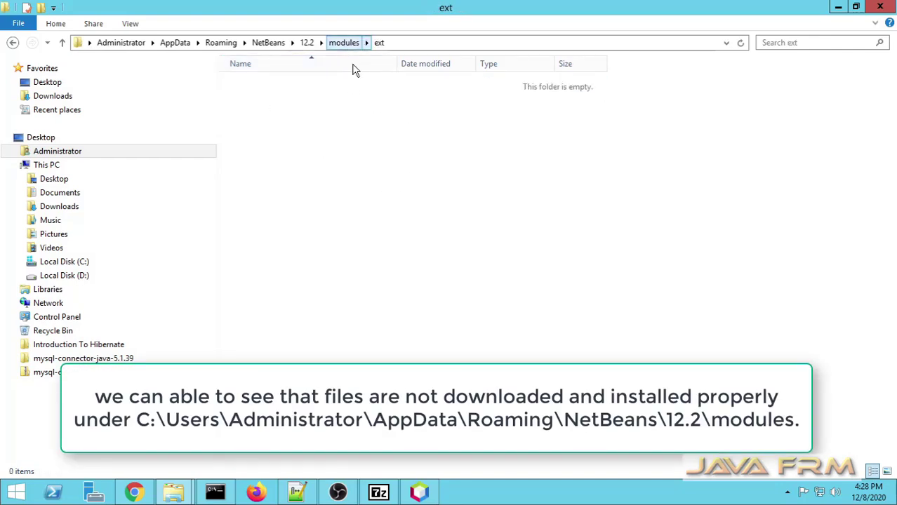
pyautogui.click(344, 43)
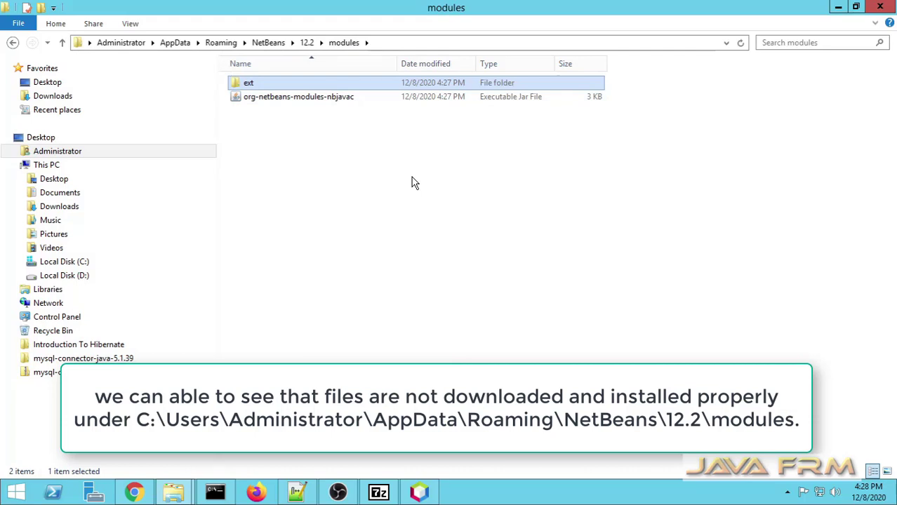
pyautogui.click(308, 44)
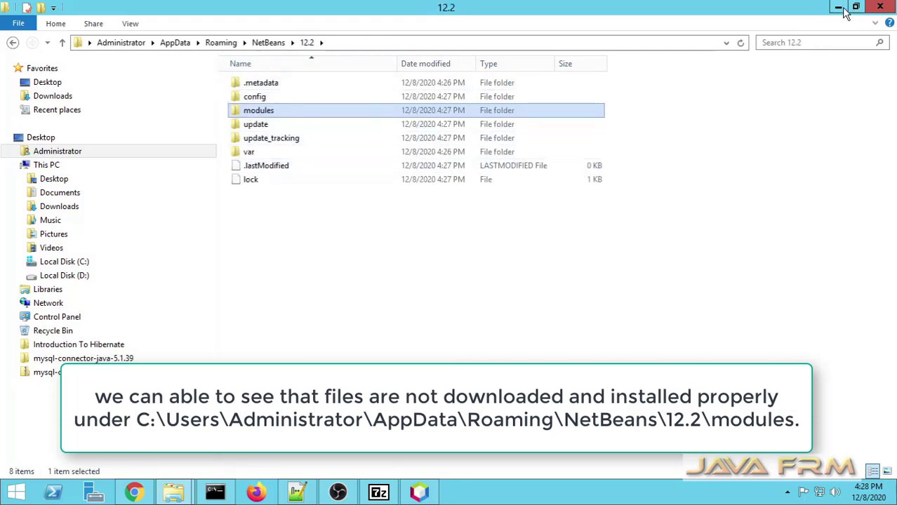
# Minimize the 12.2 folder window and continue starting NetBeans with the missing modules disabled.
pyautogui.click(841, 8)
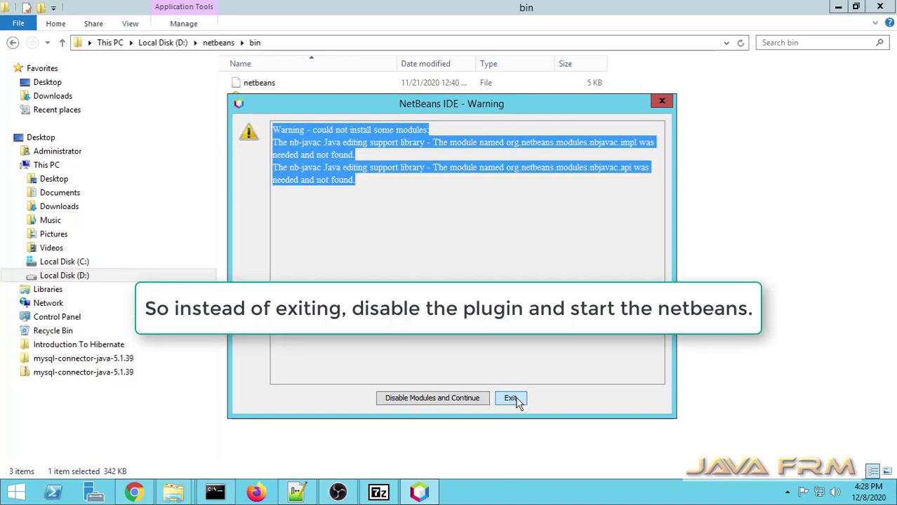
pyautogui.click(449, 400)
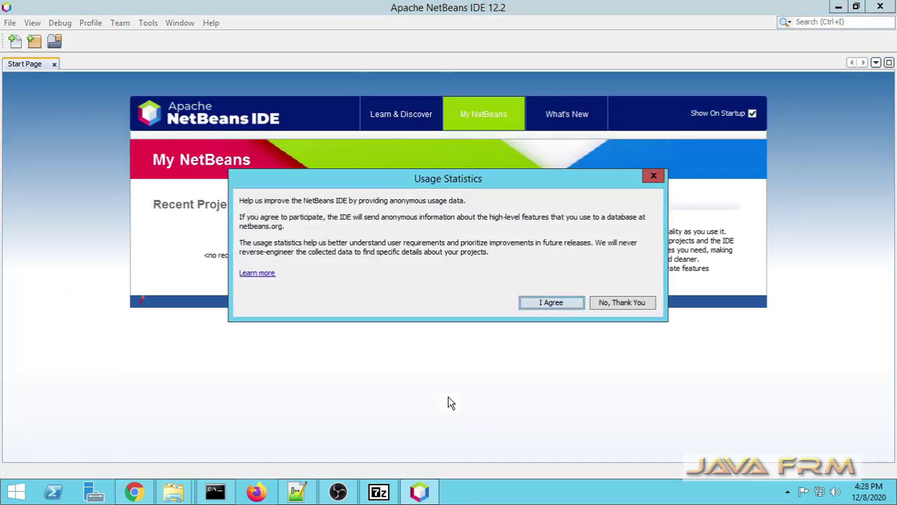
# Agree to provide anonymous usage statistics and uninstall the User Installed Plugins entry containing nb-javac, restarting the IDE immediately.
pyautogui.click(554, 302)
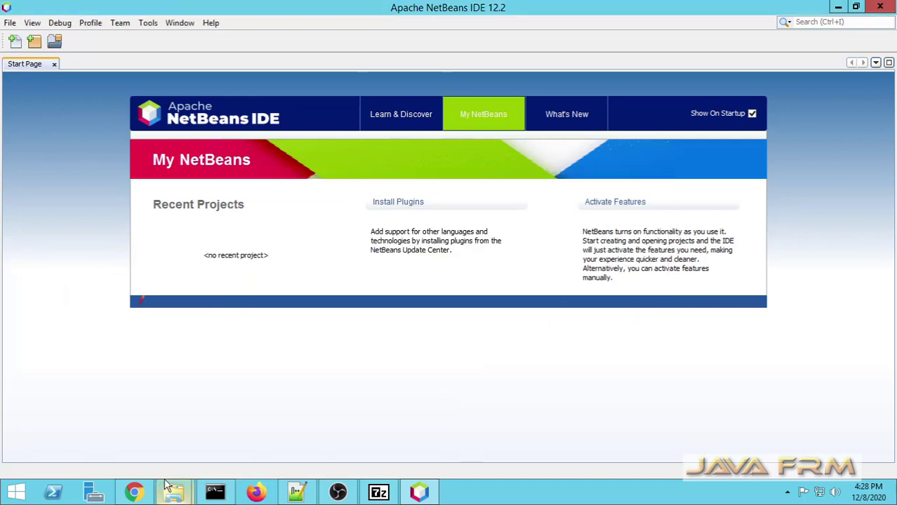
pyautogui.click(147, 24)
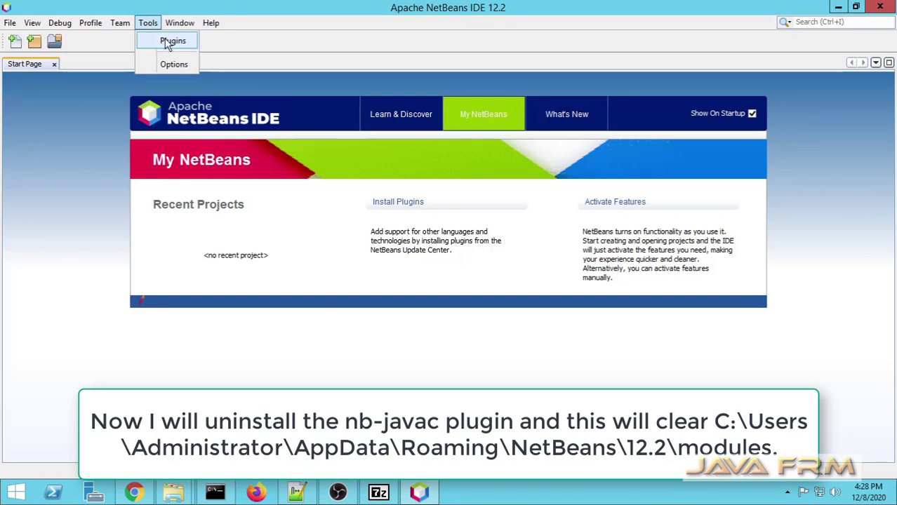
pyautogui.click(167, 40)
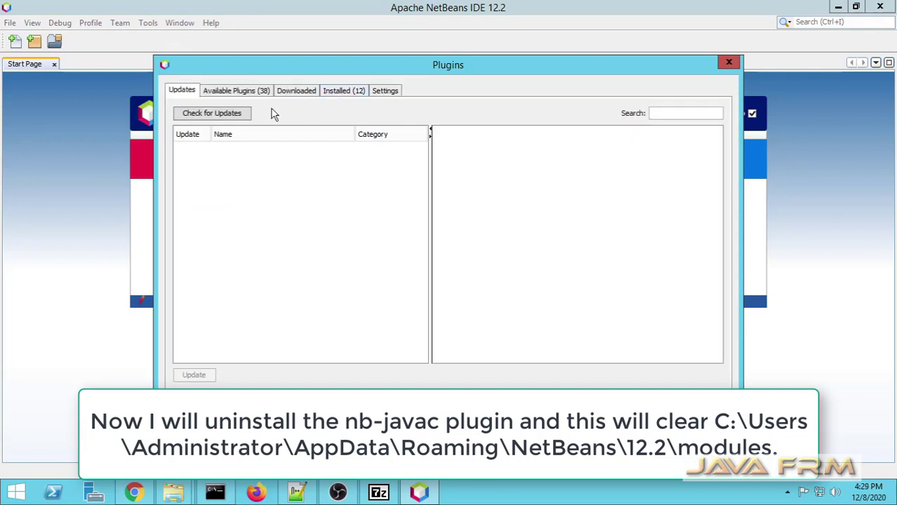
pyautogui.click(342, 92)
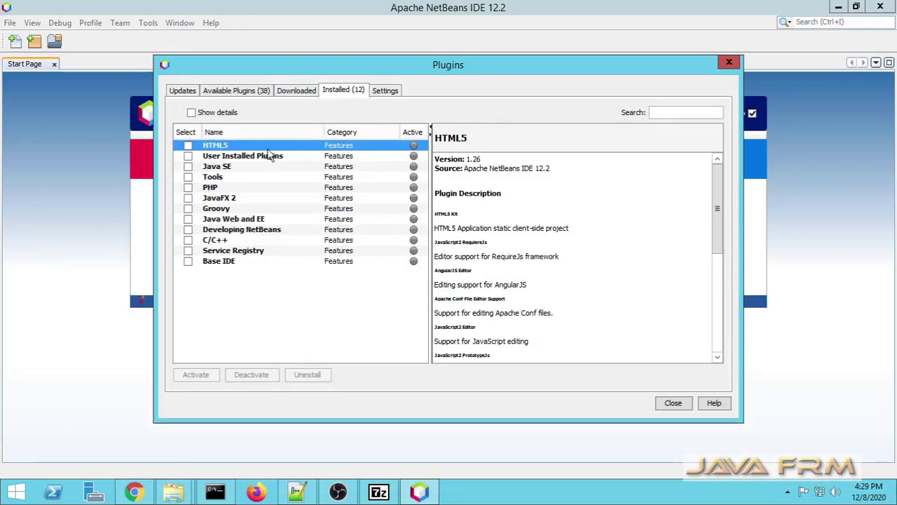
pyautogui.click(188, 156)
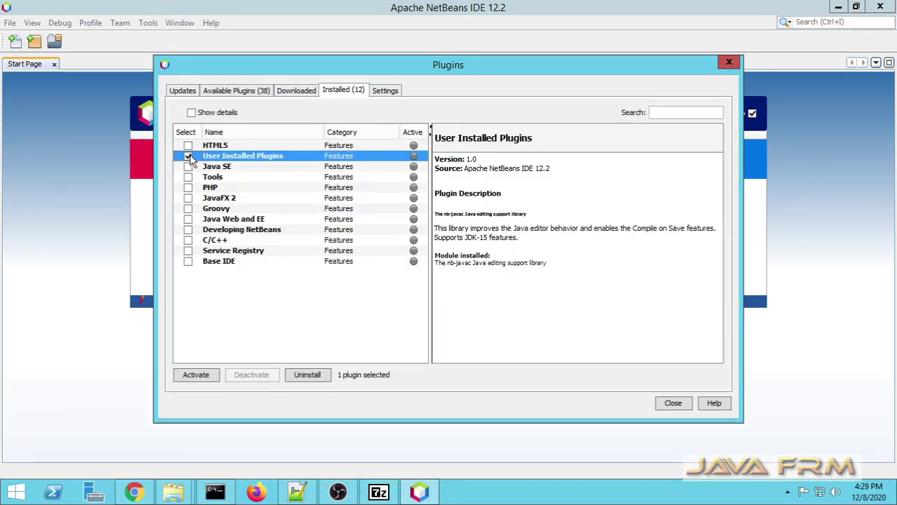
pyautogui.click(308, 376)
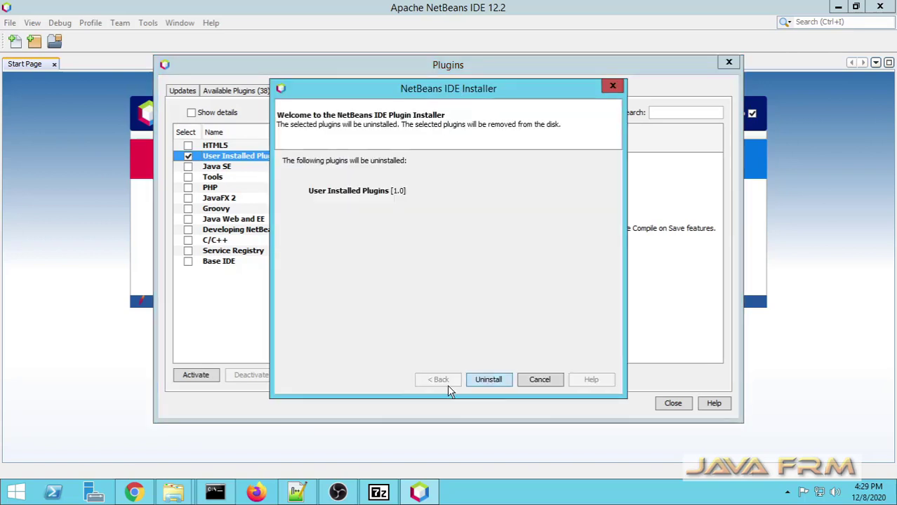
pyautogui.click(501, 381)
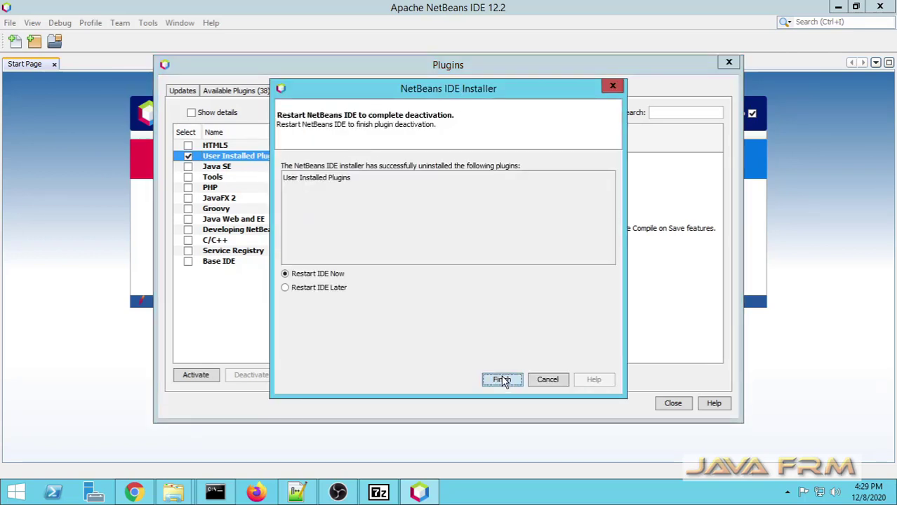
pyautogui.click(504, 380)
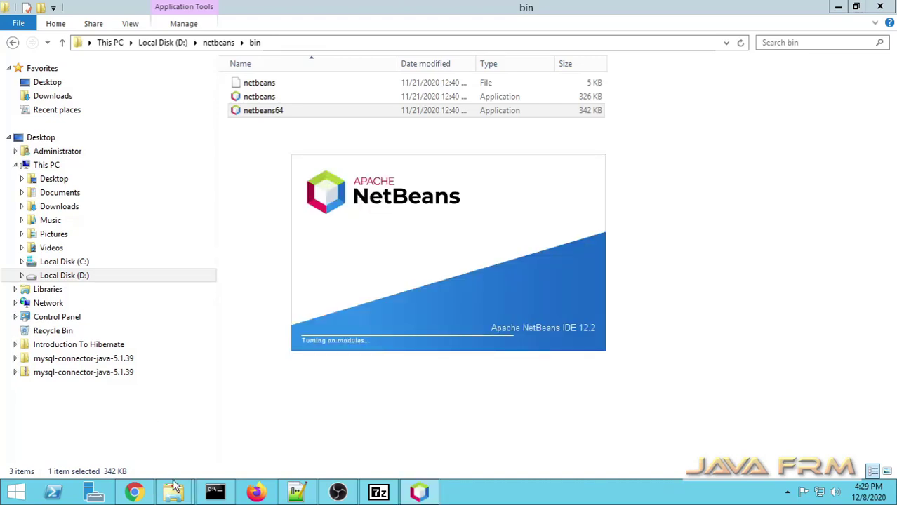
# Switch to the NetBeans 12.2 folder in File Explorer, inspect its modules subfolder, return to 12.2, and minimize the window.
pyautogui.moveTo(172, 492)
pyautogui.click(128, 441)
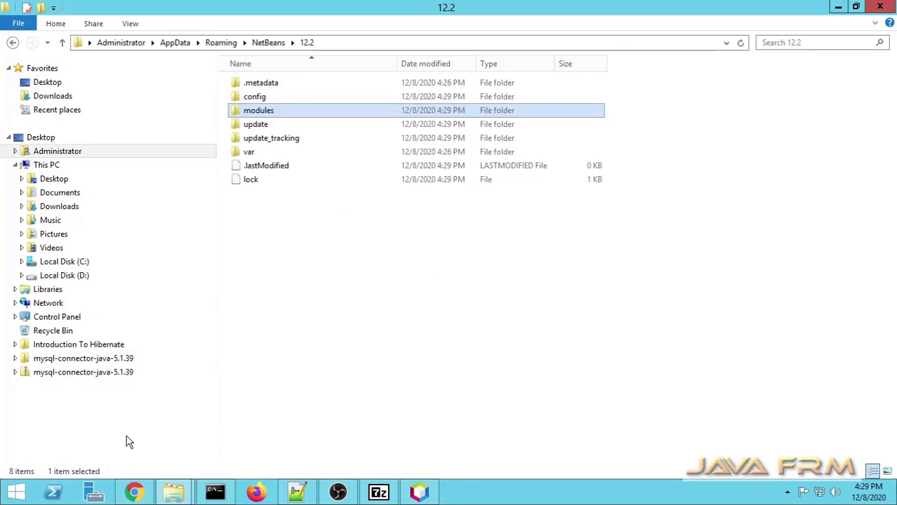
pyautogui.doubleClick(248, 109)
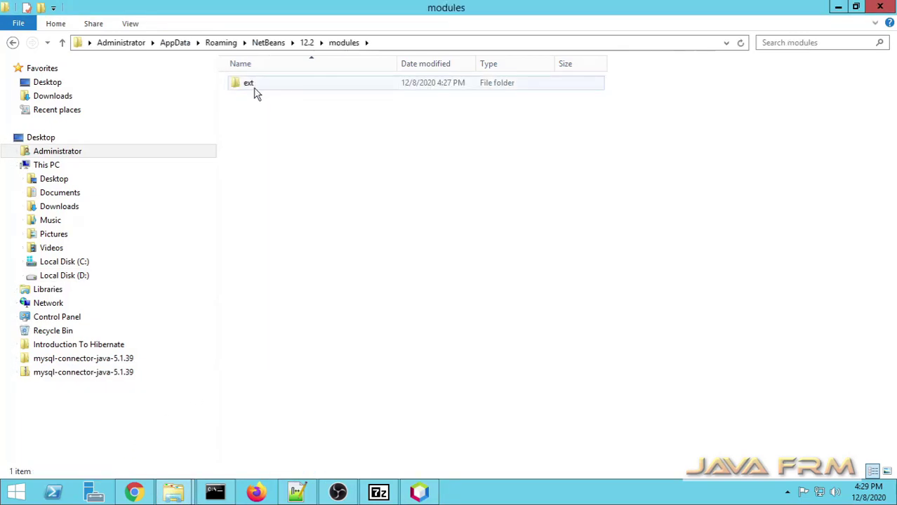
pyautogui.click(308, 44)
pyautogui.click(835, 9)
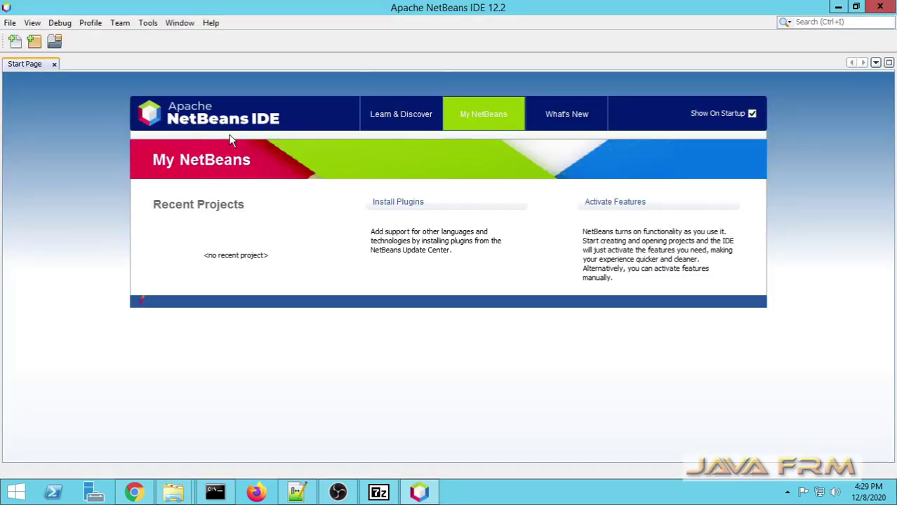
# Enable the nb-javac API in the GUI Builder section of the IDE's Java options.
pyautogui.click(150, 23)
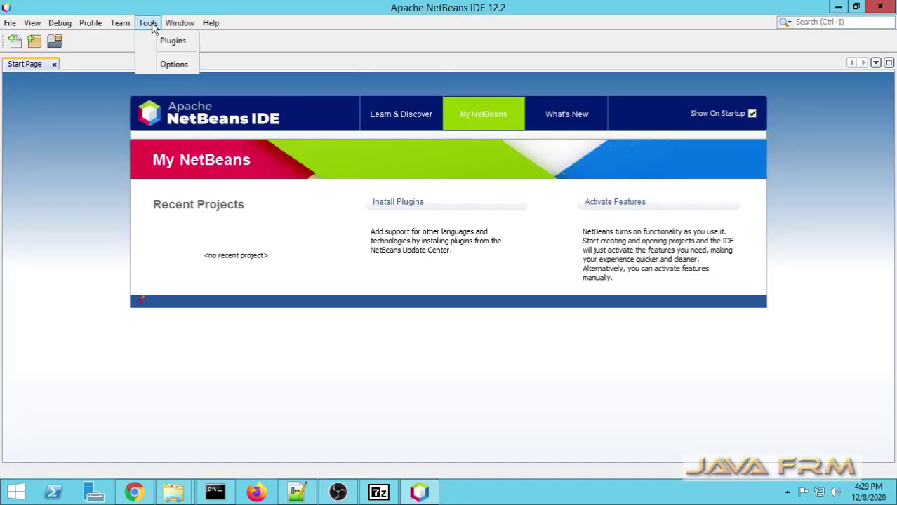
pyautogui.click(174, 64)
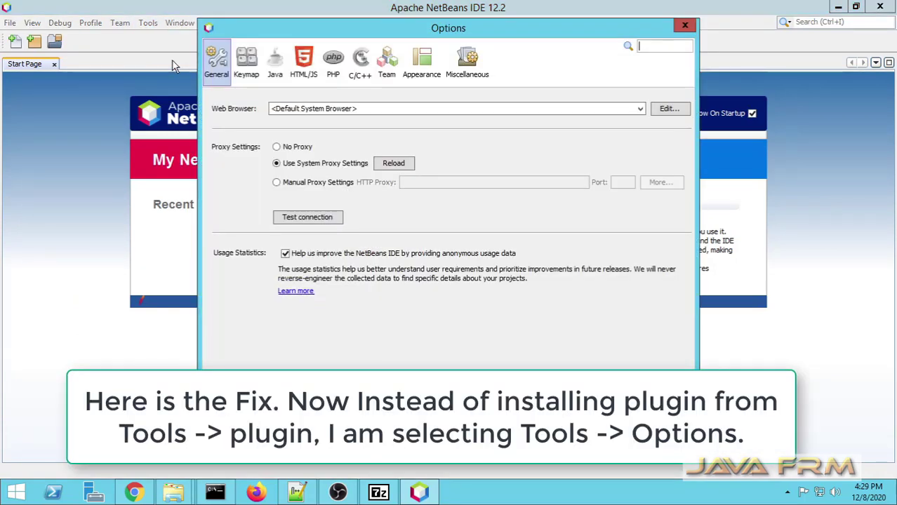
pyautogui.click(276, 76)
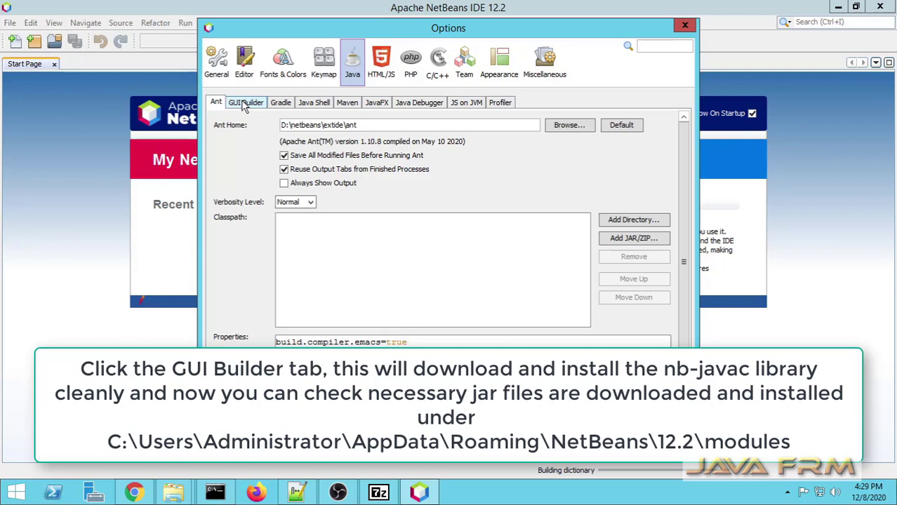
pyautogui.click(245, 103)
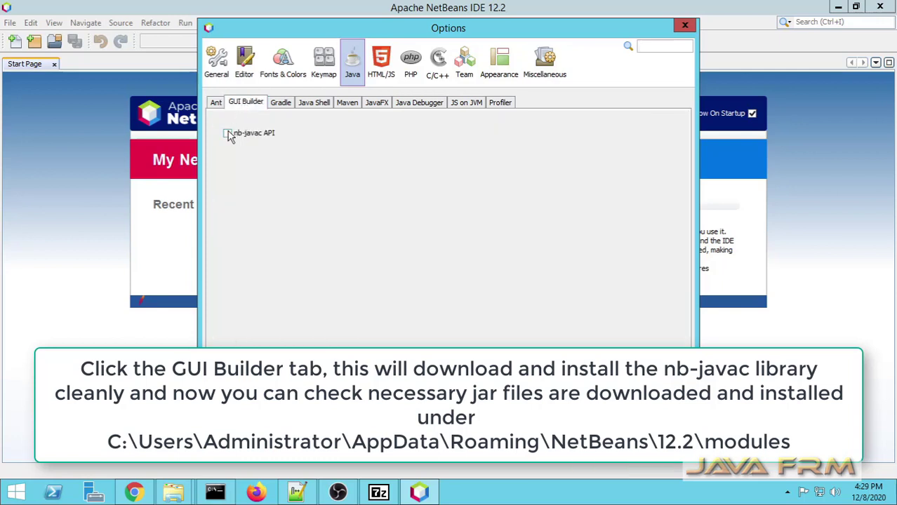
pyautogui.click(228, 133)
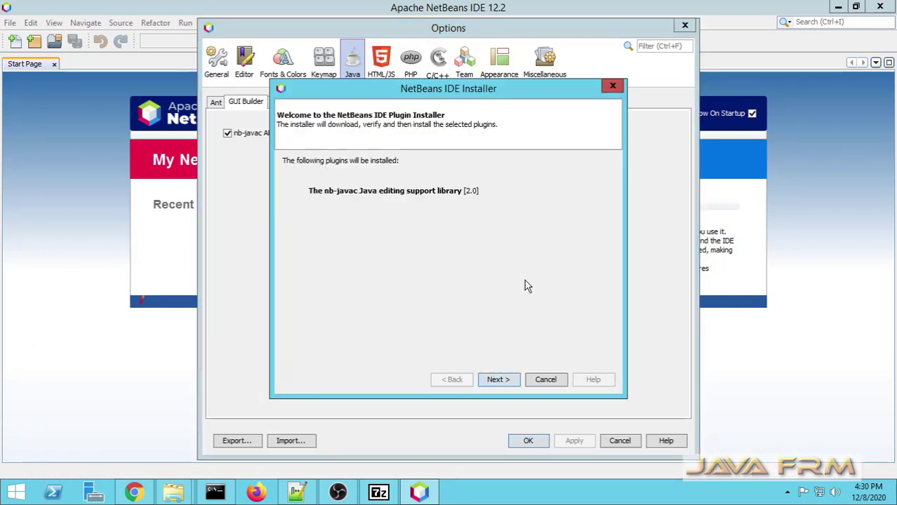
# Accept the license terms, install the nb-javac Java editing support library, and close the installer and options with OK.
pyautogui.click(496, 380)
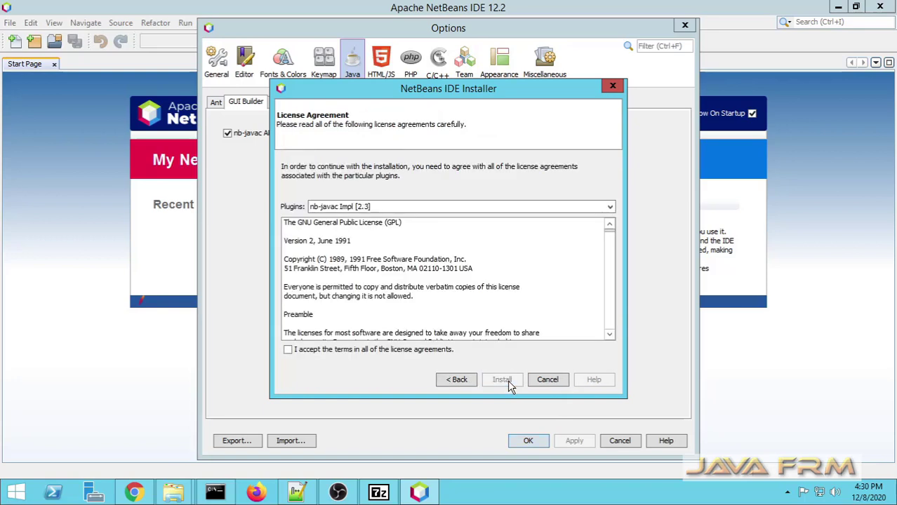
pyautogui.click(287, 350)
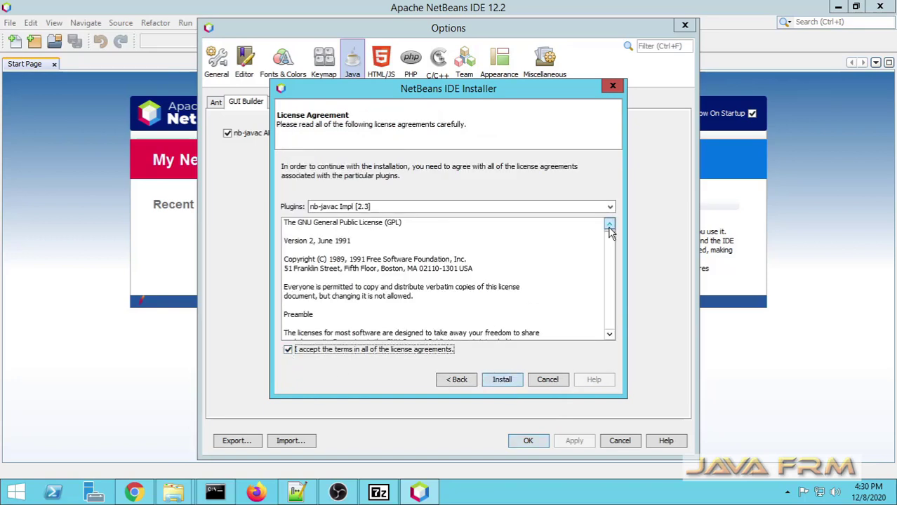
pyautogui.scroll(-10, 614, 238)
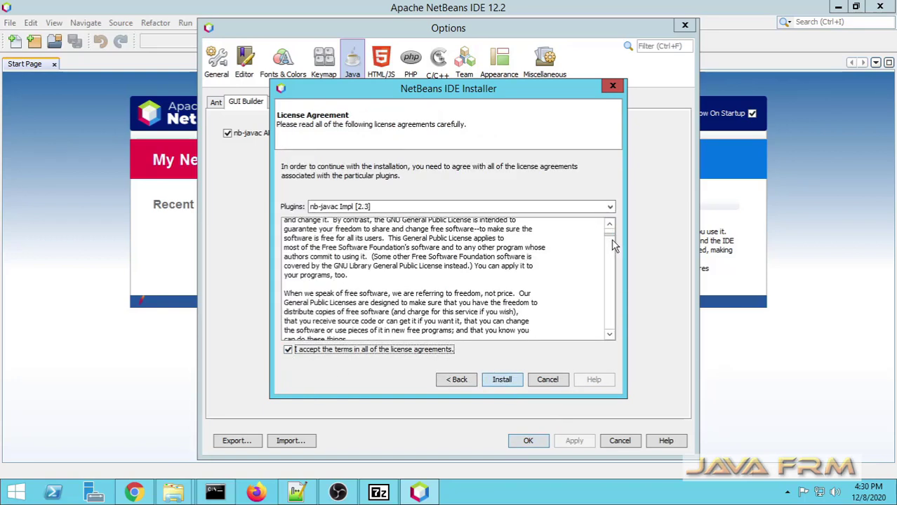
pyautogui.moveTo(609, 259); pyautogui.dragTo(610, 333)
pyautogui.click(502, 380)
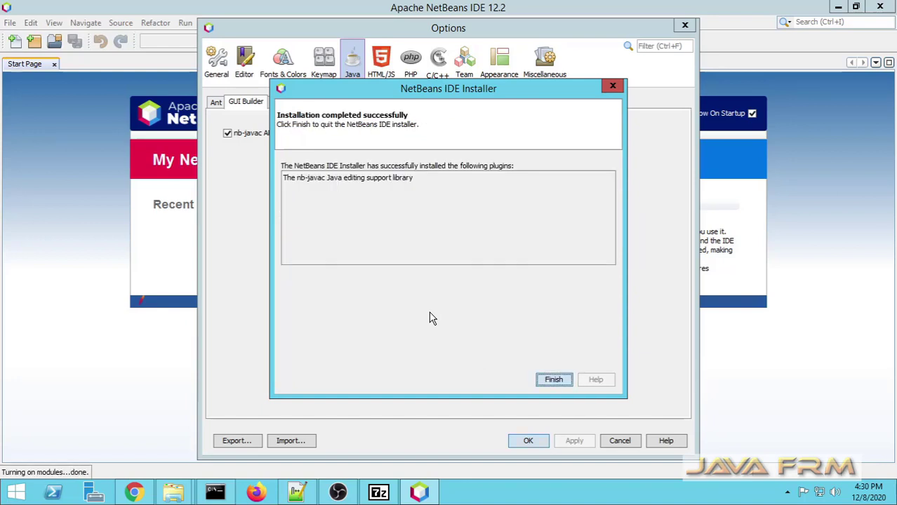
pyautogui.click(561, 380)
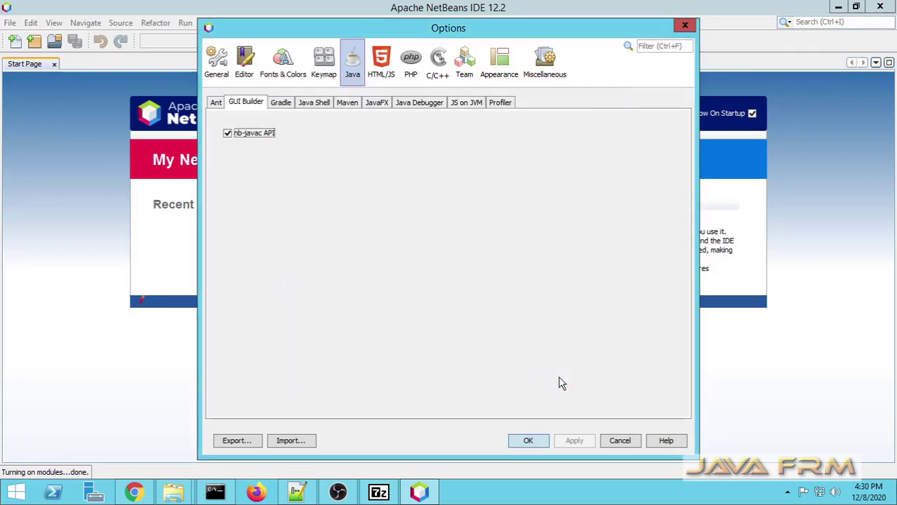
pyautogui.click(529, 442)
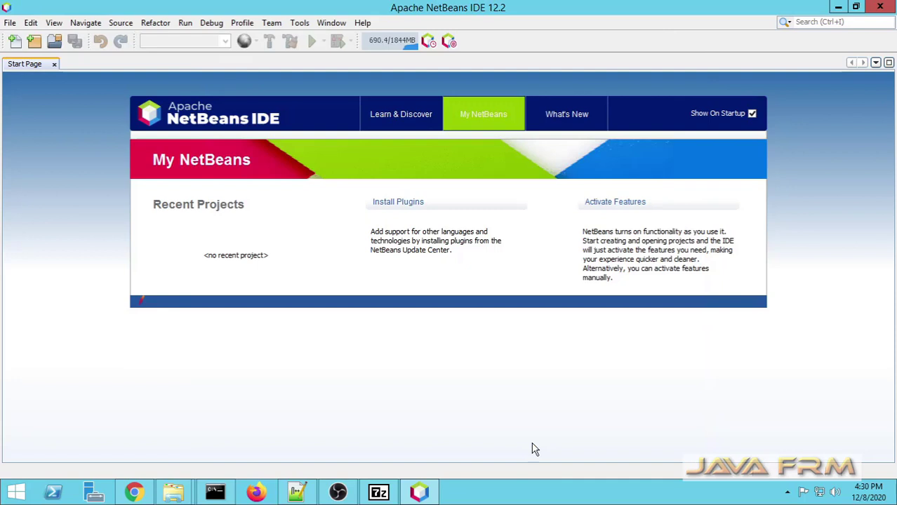
# Reopen the Java options and review the Gradle, Java Shell, Maven and Java Debugger settings.
pyautogui.click(326, 24)
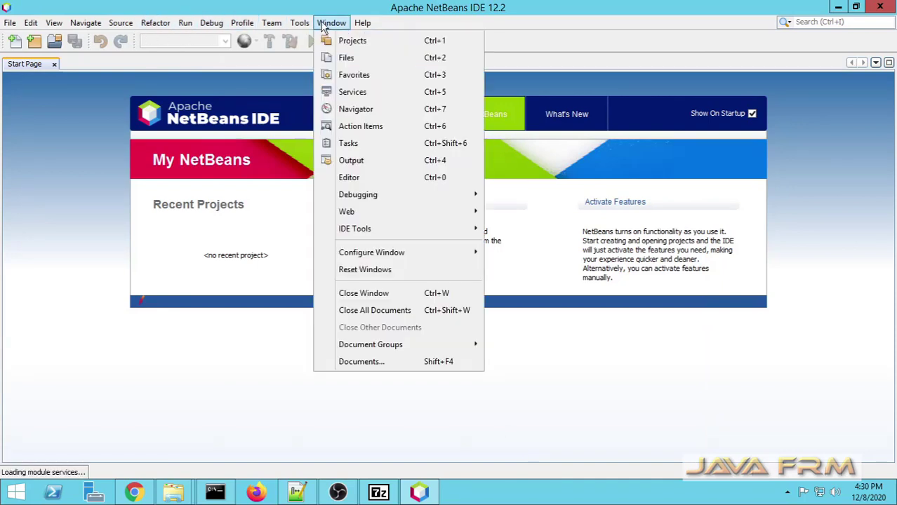
pyautogui.moveTo(274, 24)
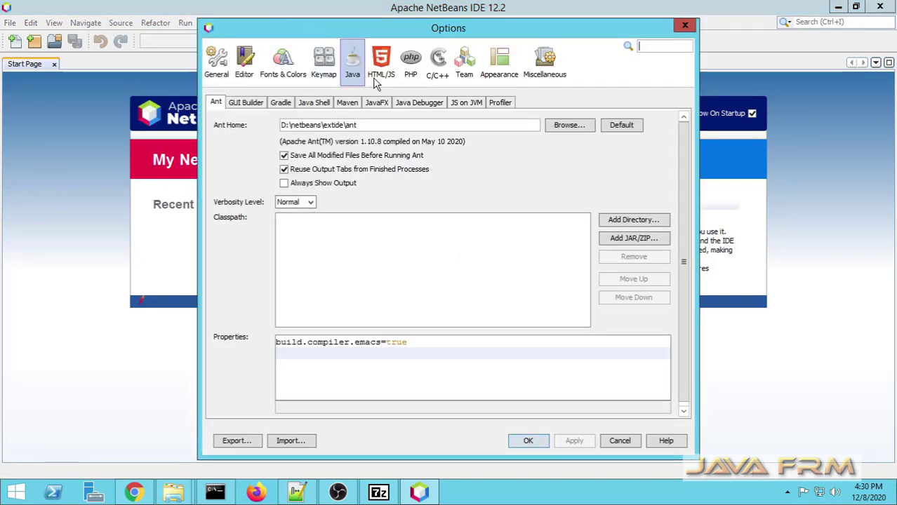
pyautogui.click(280, 104)
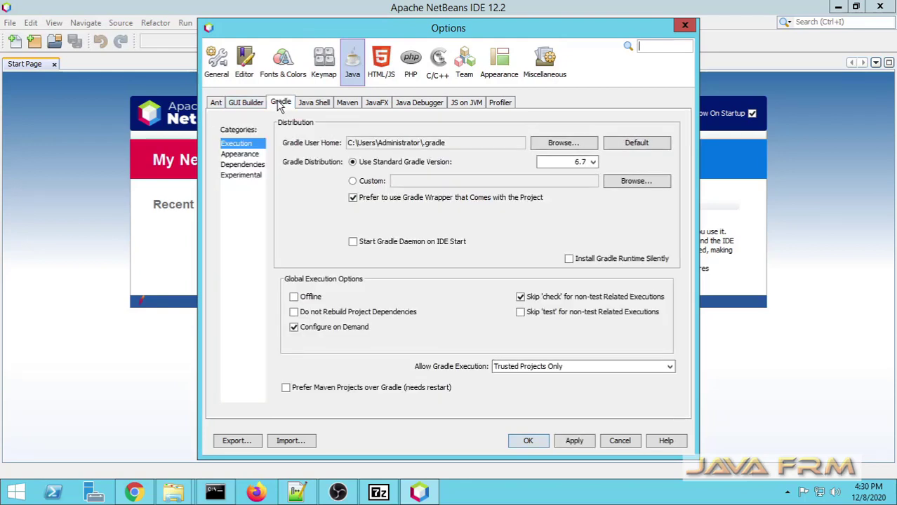
pyautogui.click(315, 104)
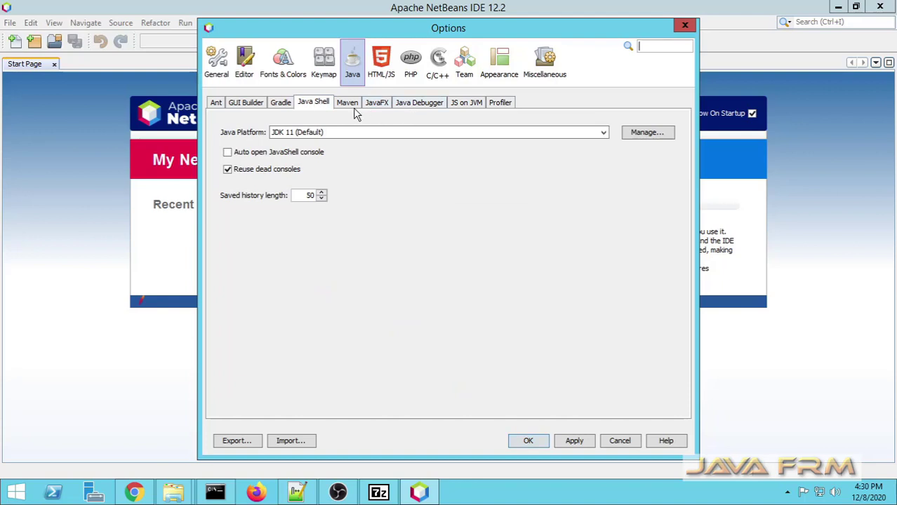
pyautogui.click(348, 111)
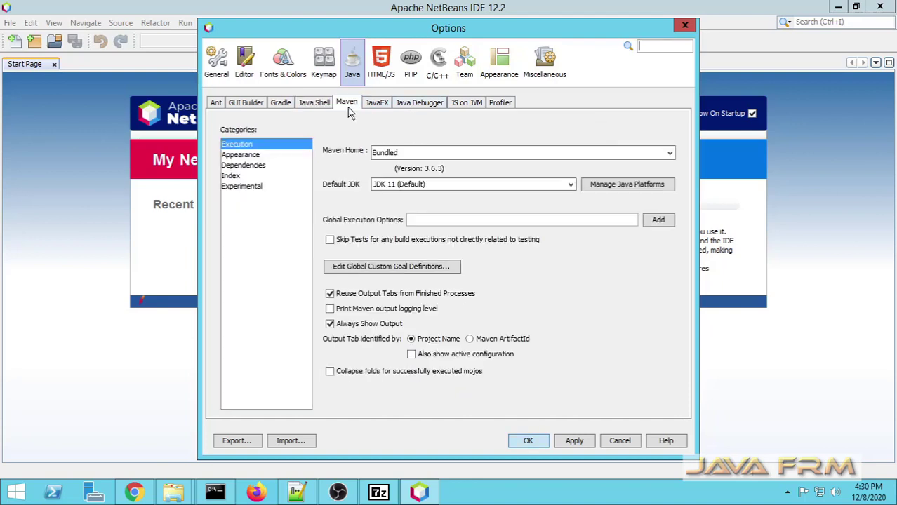
pyautogui.click(425, 107)
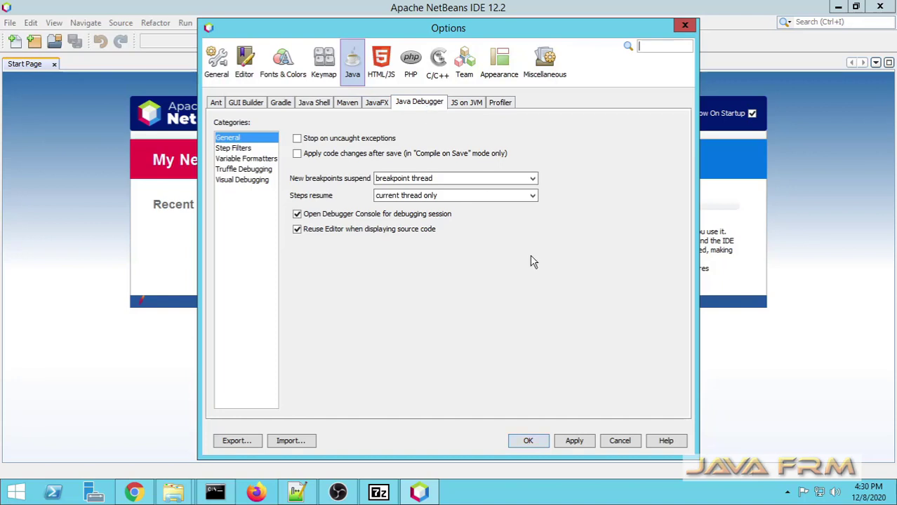
# Apply the Java options and close the Options dialog with OK.
pyautogui.click(577, 442)
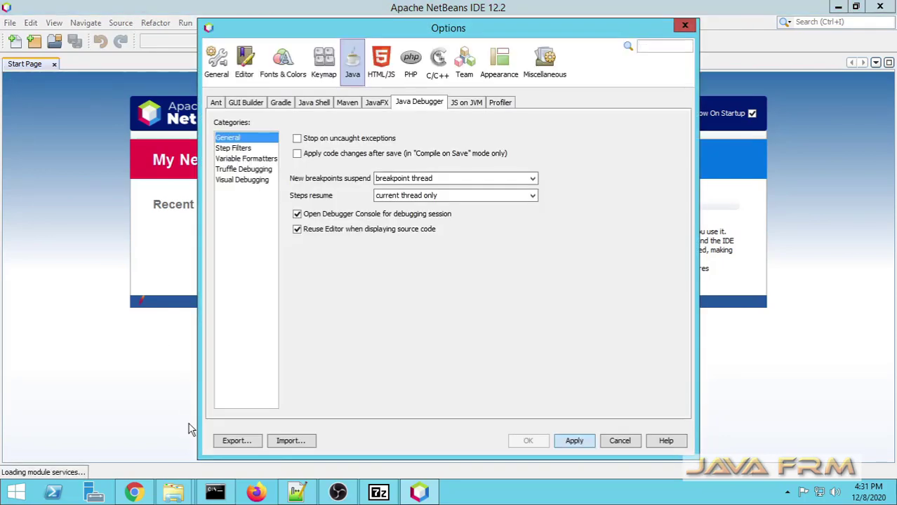
pyautogui.click(573, 441)
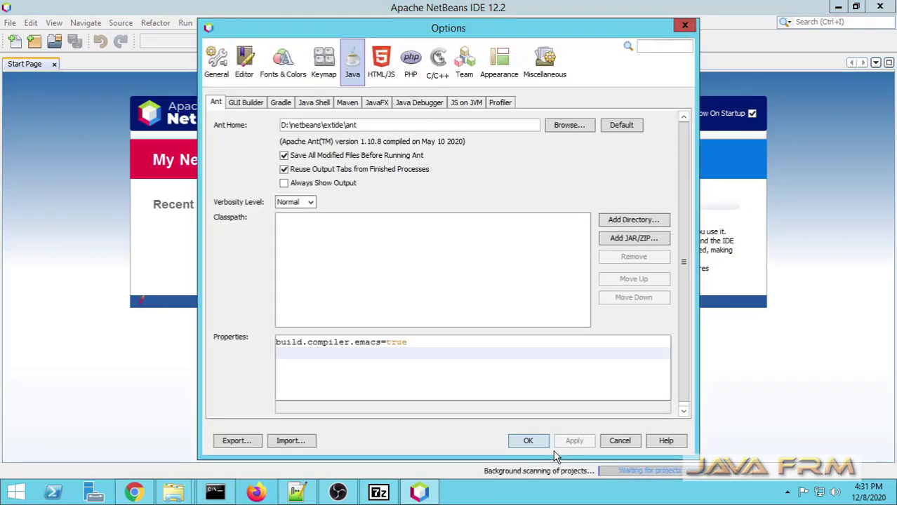
pyautogui.click(533, 443)
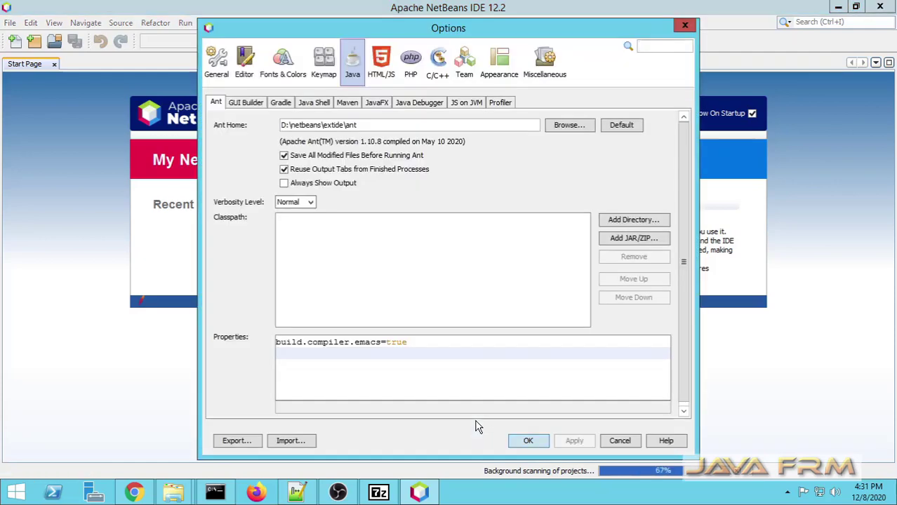
pyautogui.click(525, 442)
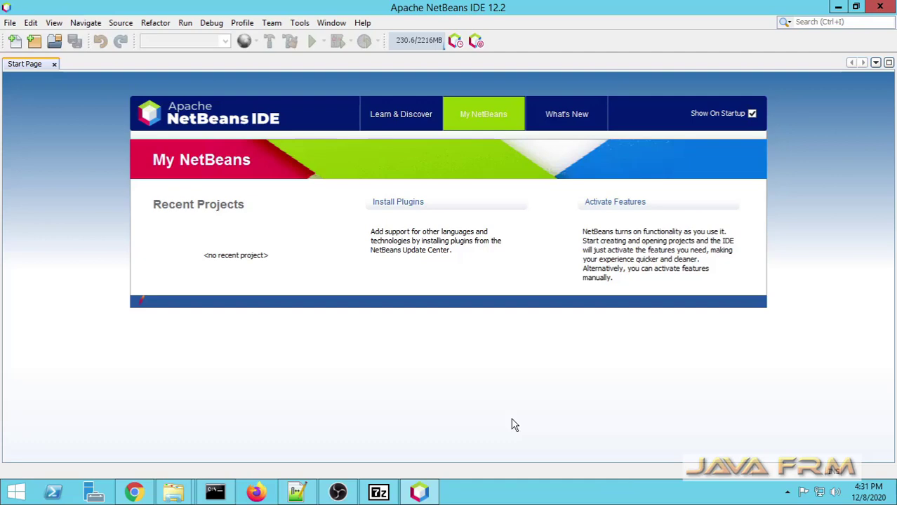
# Switch to the Roaming\NetBeans\12.2 folder in File Explorer and refresh its contents.
pyautogui.click(174, 492)
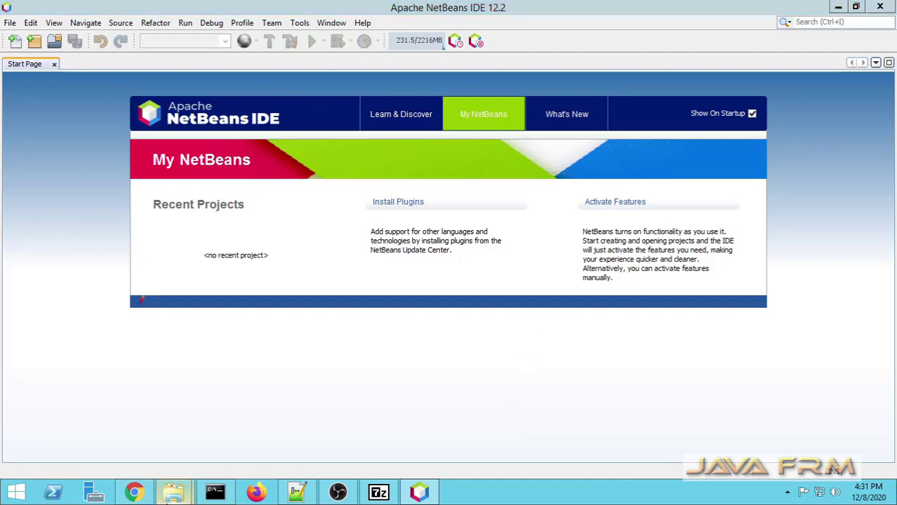
pyautogui.click(137, 459)
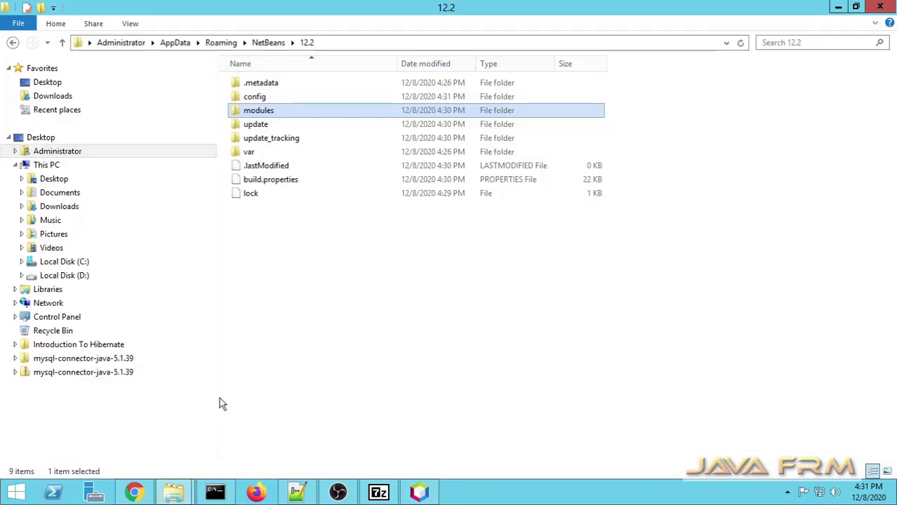
pyautogui.rightClick(282, 287)
pyautogui.click(325, 121)
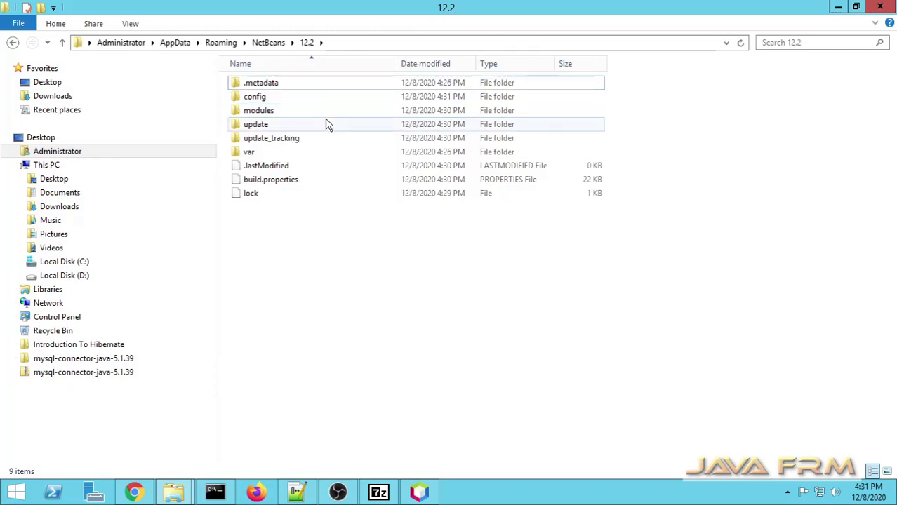
# Open the modules folder and its ext subfolder to examine the installed nb-javac jar files.
pyautogui.doubleClick(259, 111)
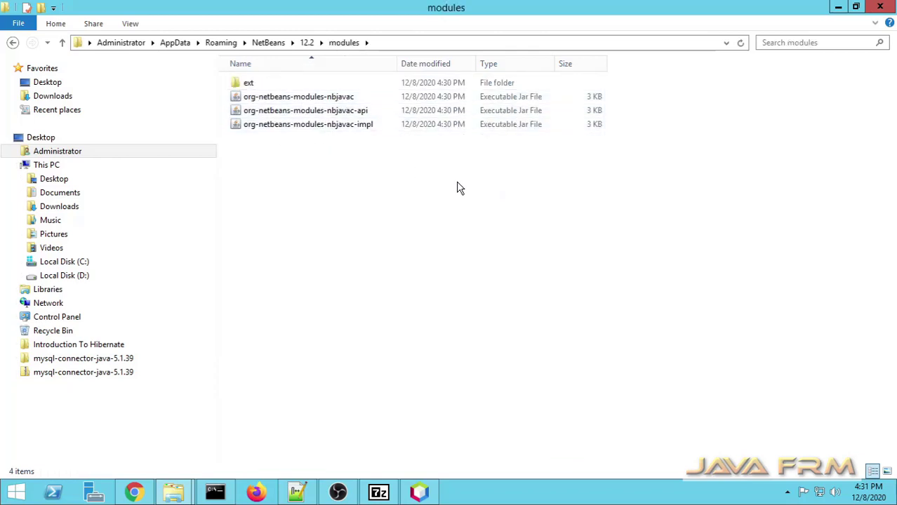
pyautogui.moveTo(399, 167); pyautogui.dragTo(309, 95)
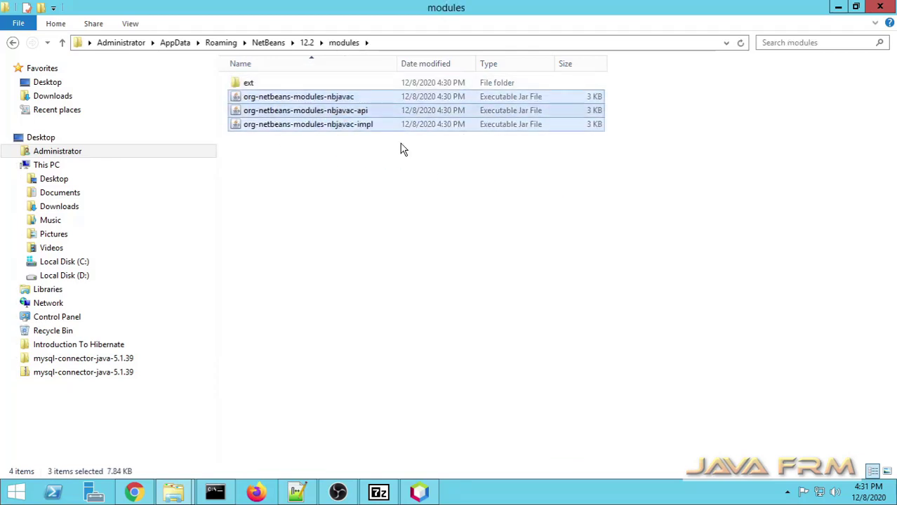
pyautogui.click(503, 197)
pyautogui.doubleClick(249, 85)
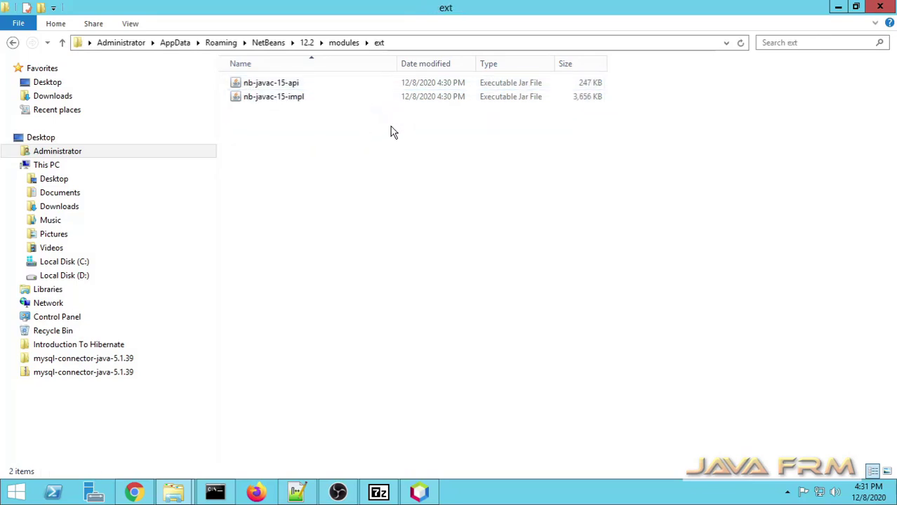
pyautogui.moveTo(390, 127); pyautogui.dragTo(268, 84)
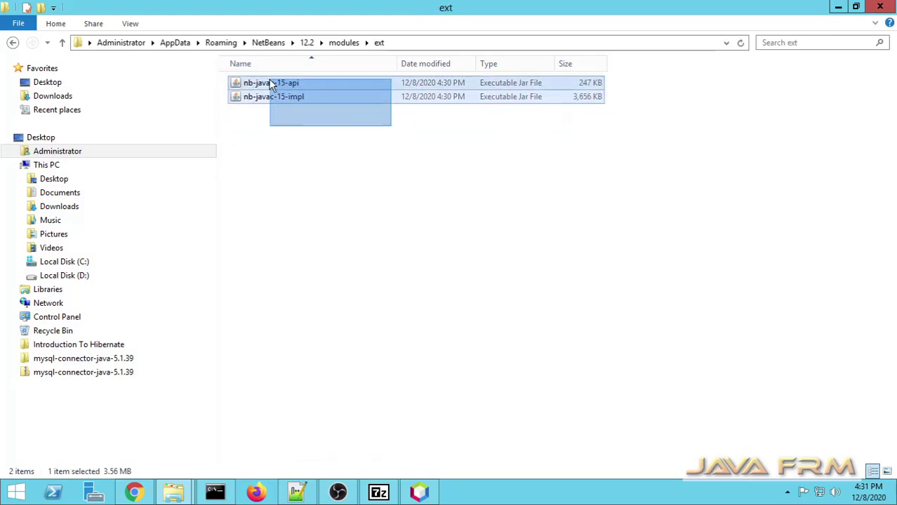
pyautogui.click(464, 153)
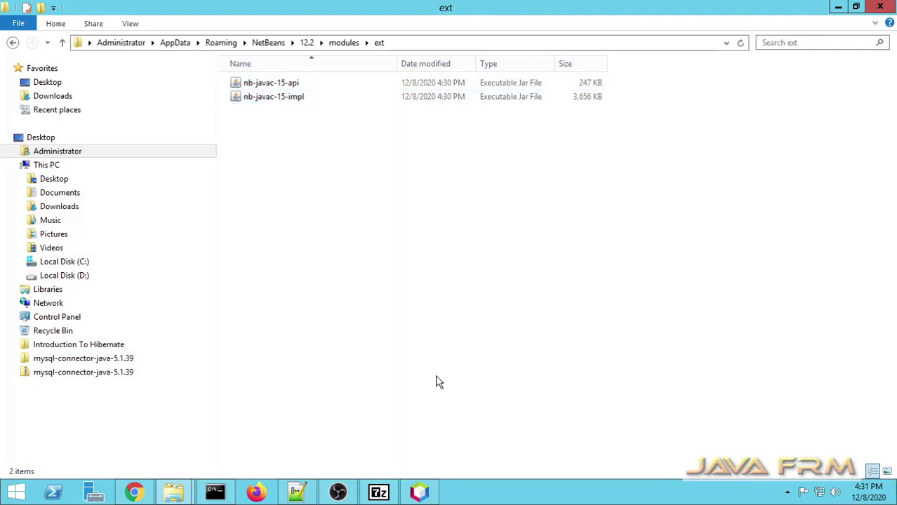
# Switch to NetBeans and start adding a Java Standard Edition platform in the Java Platform Manager.
pyautogui.click(429, 495)
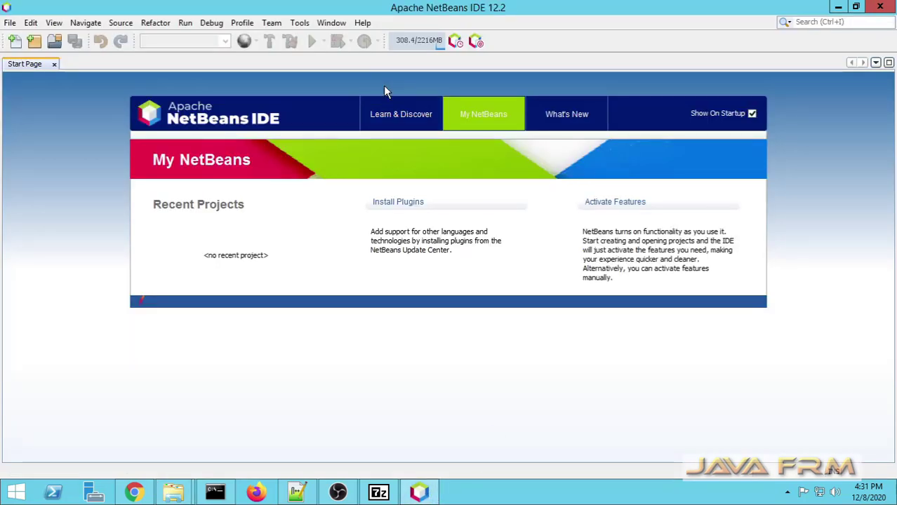
pyautogui.click(300, 23)
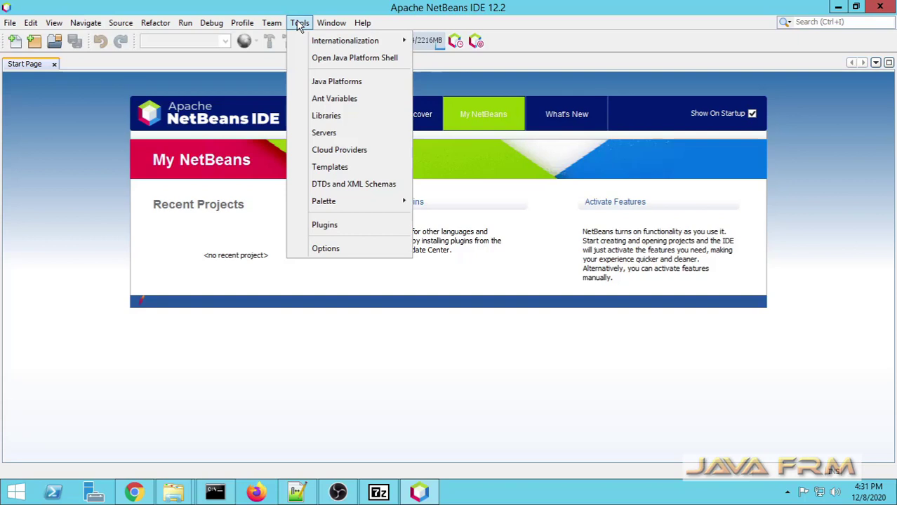
pyautogui.click(337, 85)
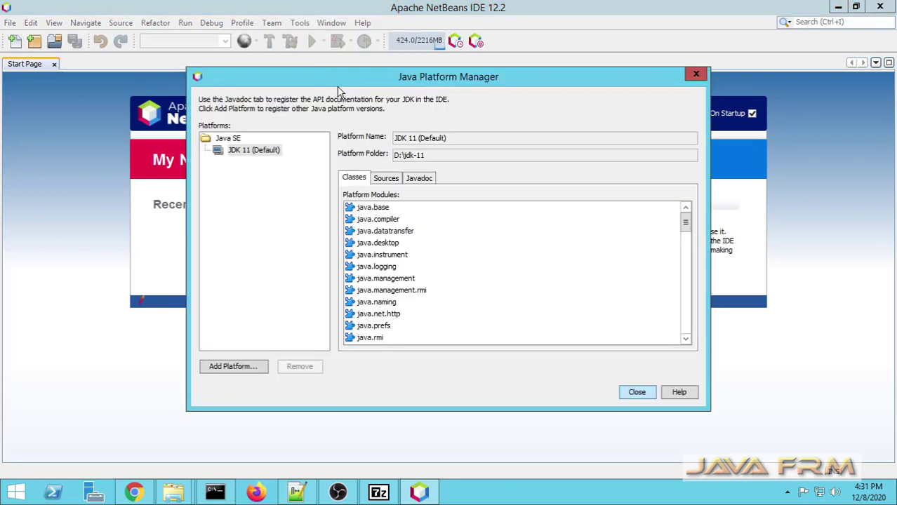
pyautogui.click(257, 377)
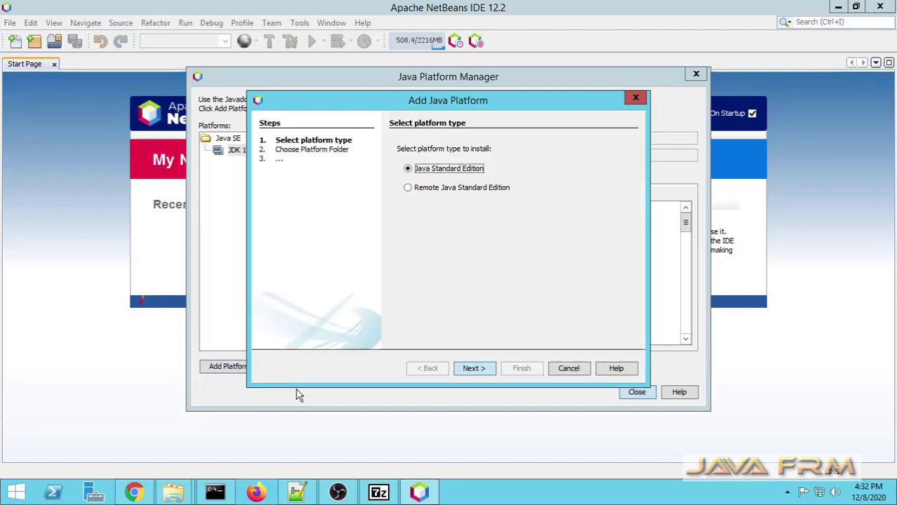
pyautogui.click(477, 366)
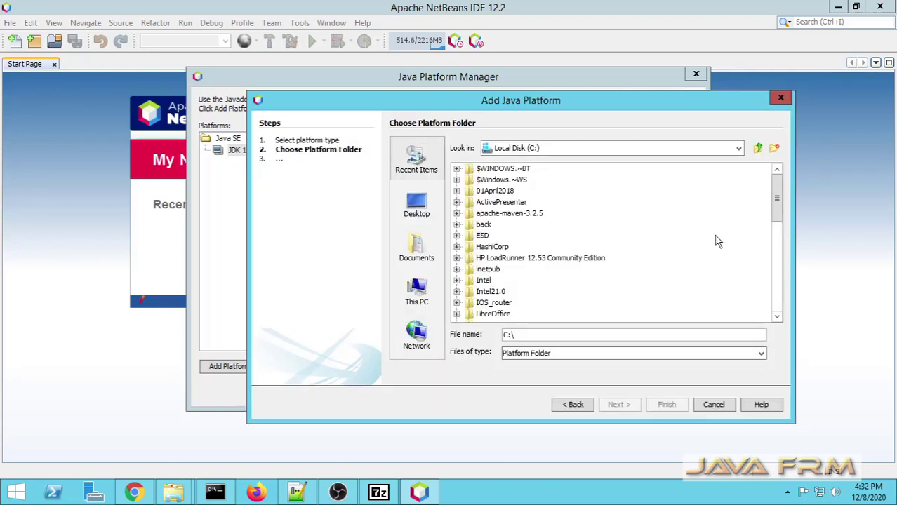
# Choose D:\Zulu-OpenJDK\15 as the folder of the new Java platform and continue to its naming.
pyautogui.click(739, 149)
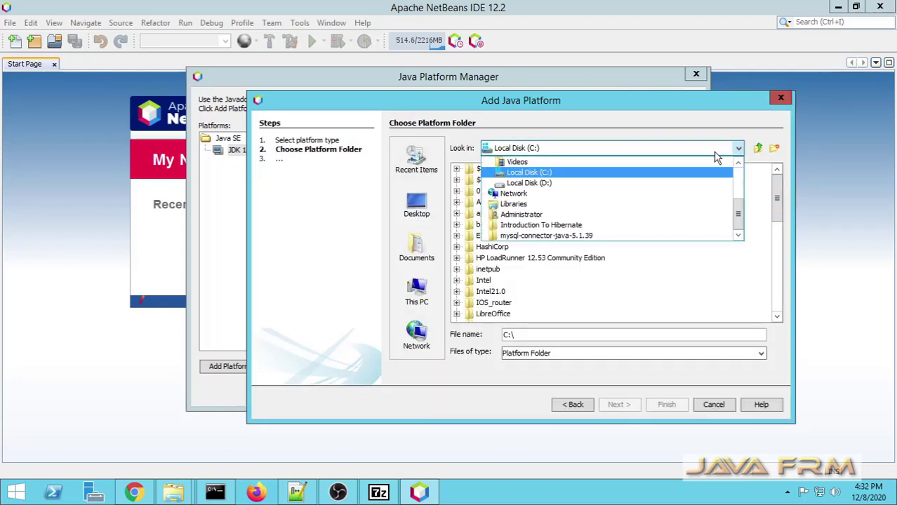
pyautogui.click(538, 184)
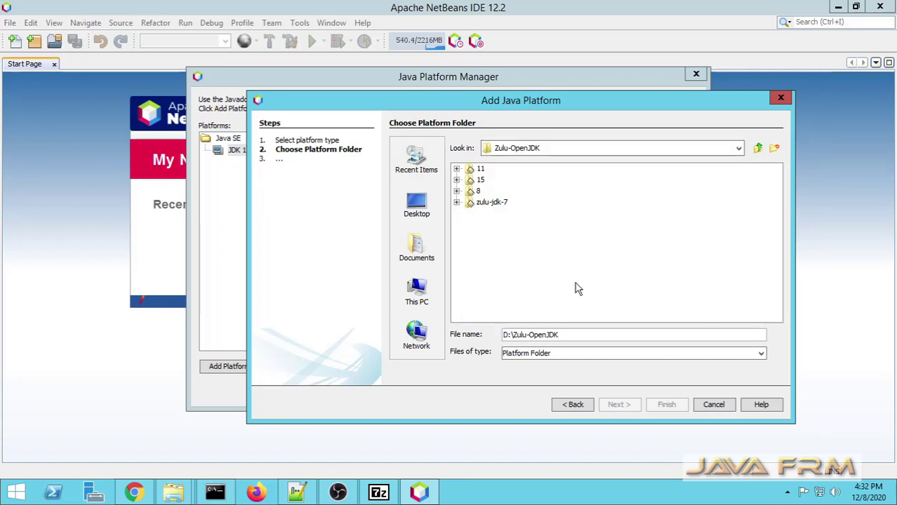
pyautogui.click(457, 180)
pyautogui.click(481, 179)
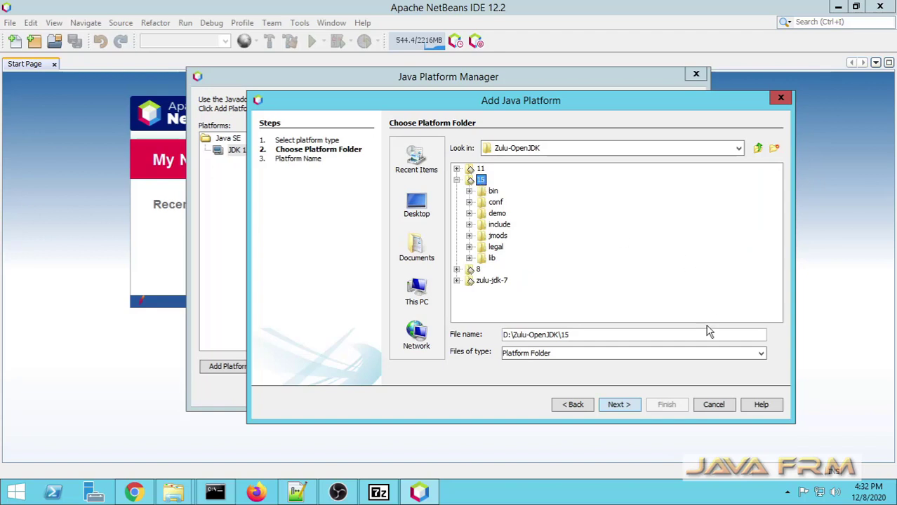
pyautogui.click(628, 408)
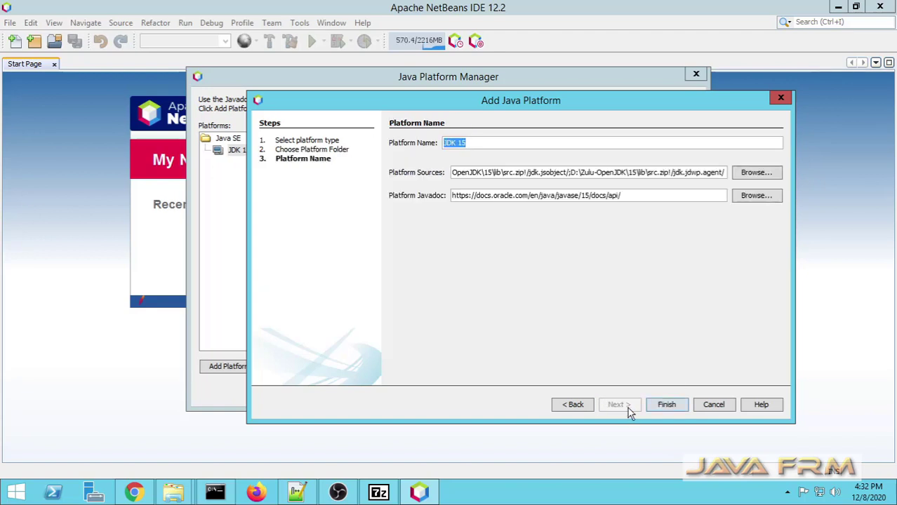
# Name the platform Zulu OpenJDK 15, finish adding it, and cancel the additional Add Java Platform wizard.
pyautogui.click(447, 143)
pyautogui.click(444, 144)
pyautogui.write('Zulu Open')
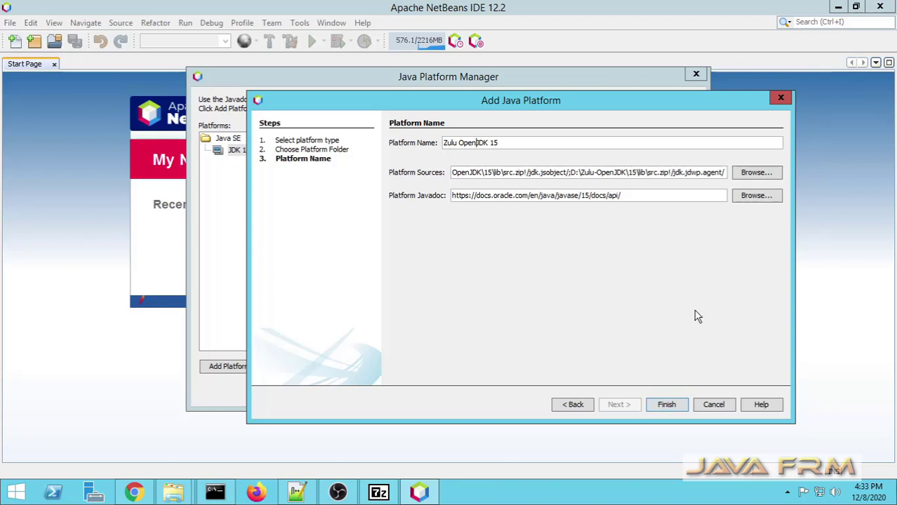
pyautogui.click(681, 407)
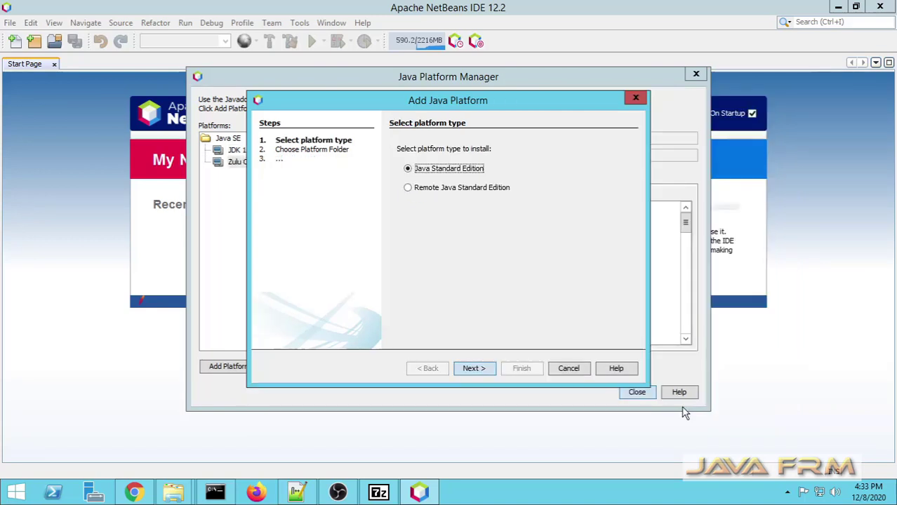
pyautogui.click(478, 366)
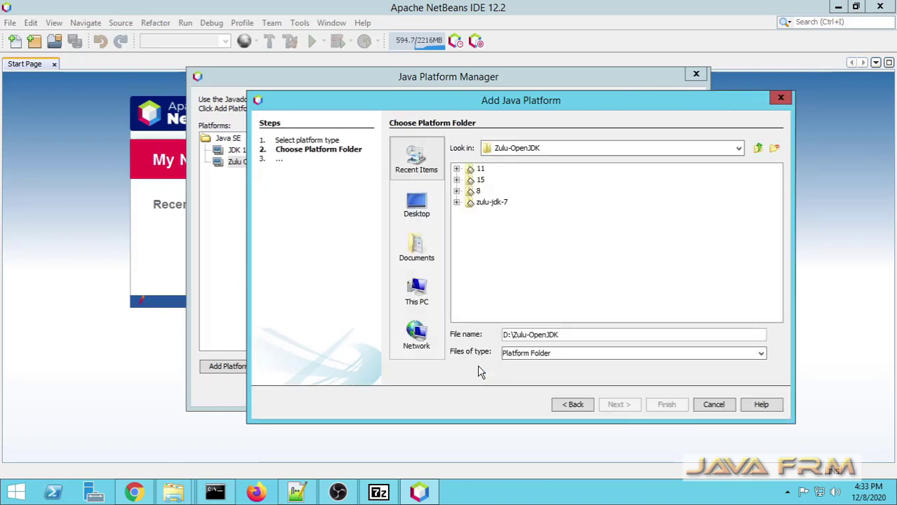
pyautogui.click(717, 405)
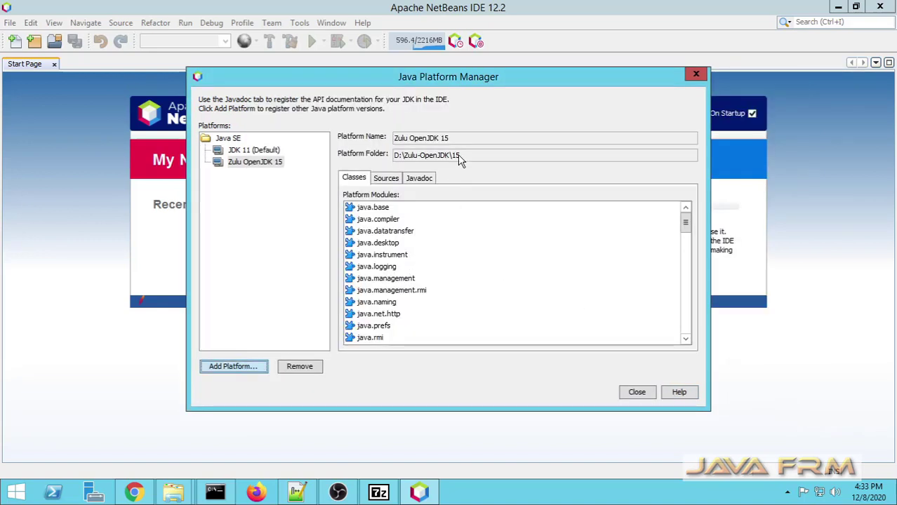
# Compare the JDK 11 and Zulu OpenJDK 15 platform entries, and review the Zulu platform's sources, Javadoc and classes.
pyautogui.click(256, 169)
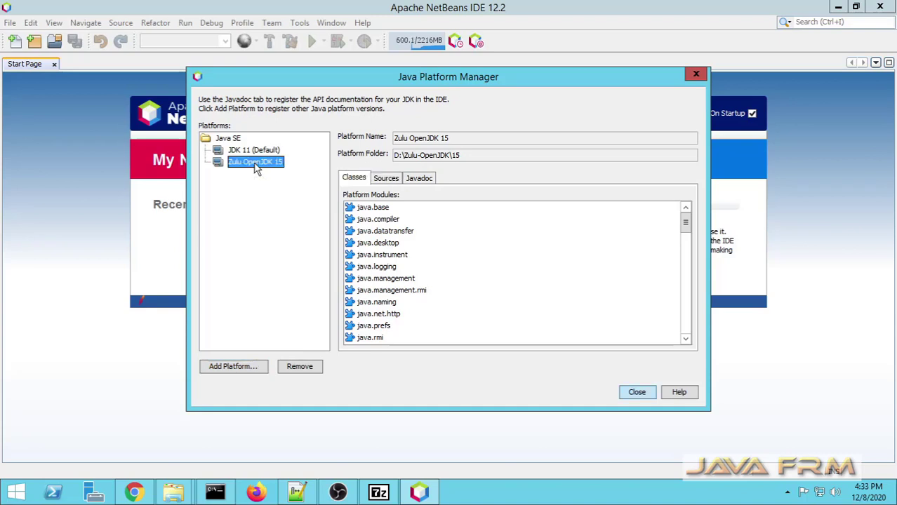
pyautogui.click(253, 155)
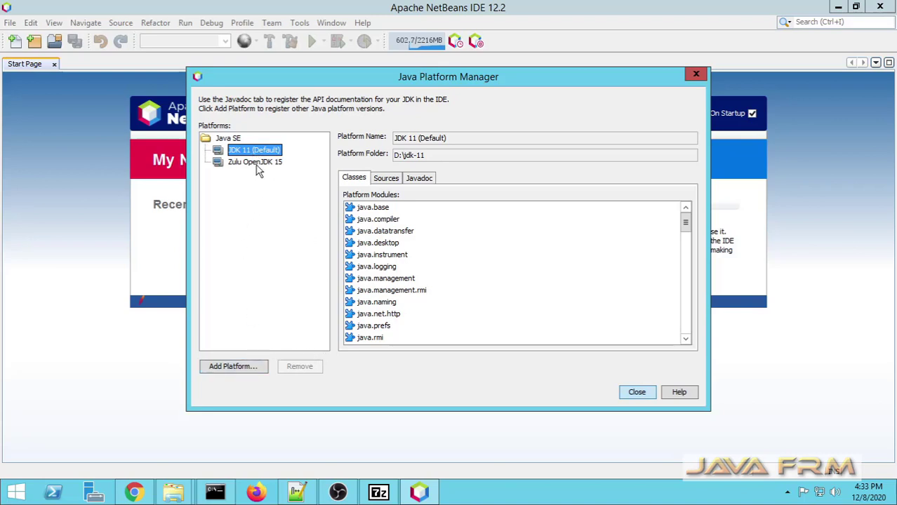
pyautogui.click(257, 169)
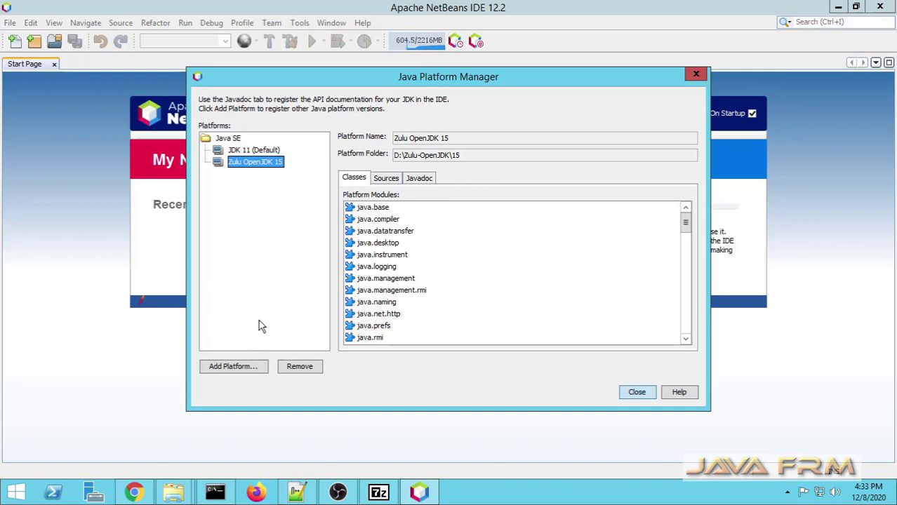
pyautogui.click(257, 151)
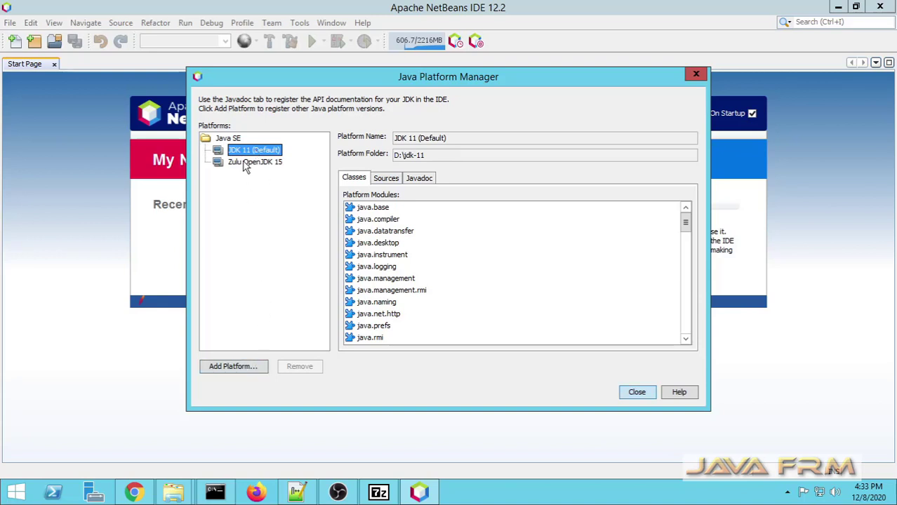
pyautogui.click(246, 163)
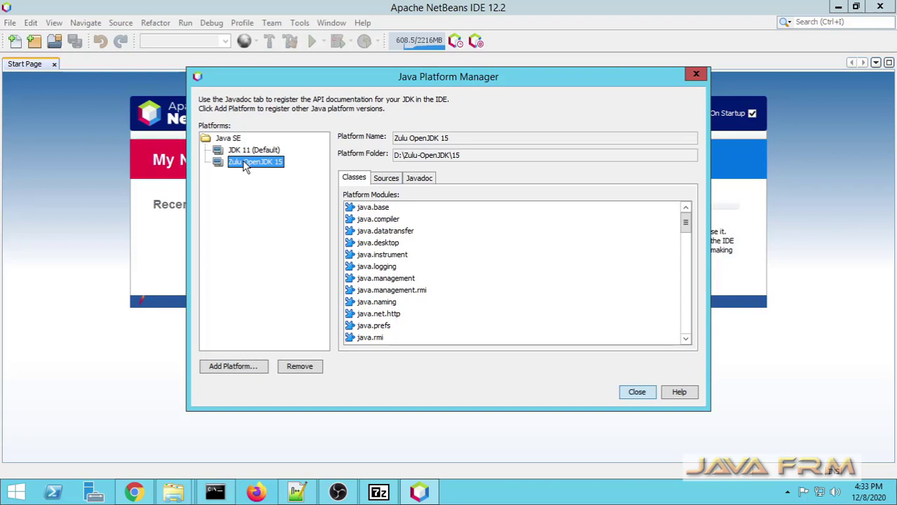
pyautogui.click(388, 180)
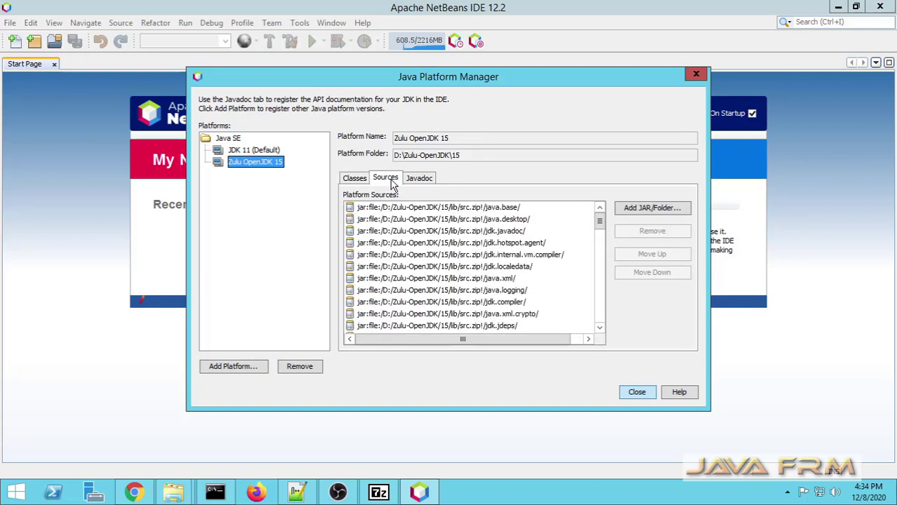
pyautogui.click(418, 179)
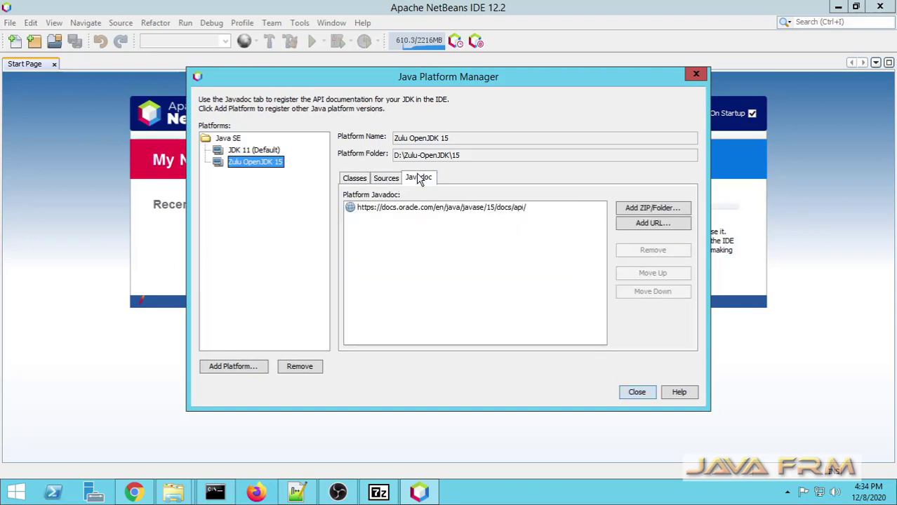
pyautogui.click(354, 181)
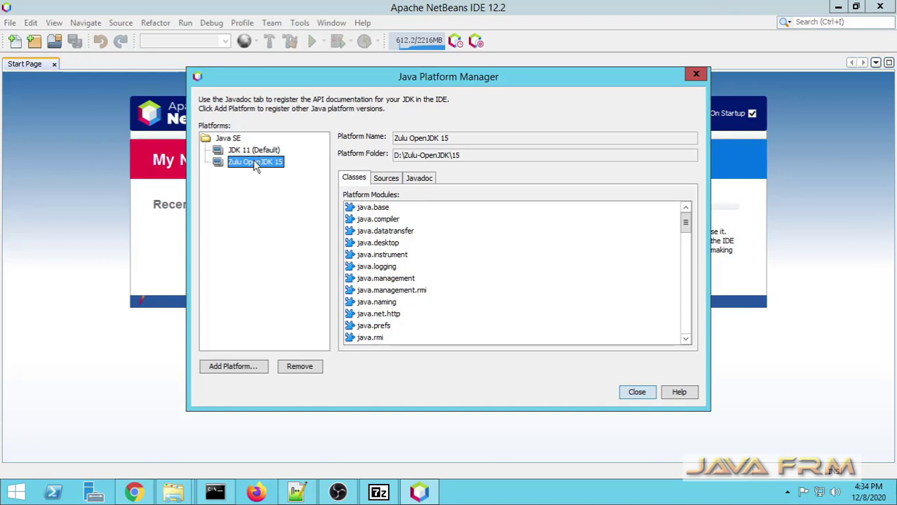
# Close the Java Platform Manager and exit NetBeans.
pyautogui.click(634, 394)
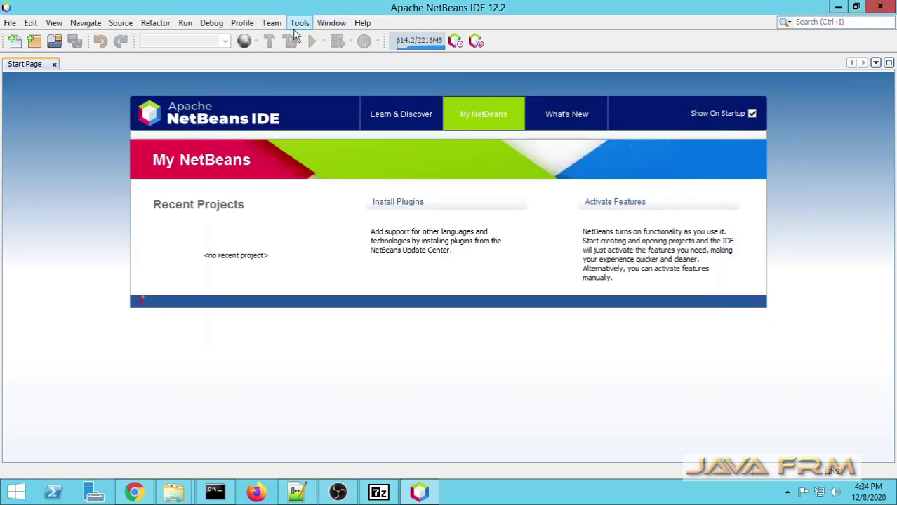
pyautogui.click(9, 23)
pyautogui.click(68, 407)
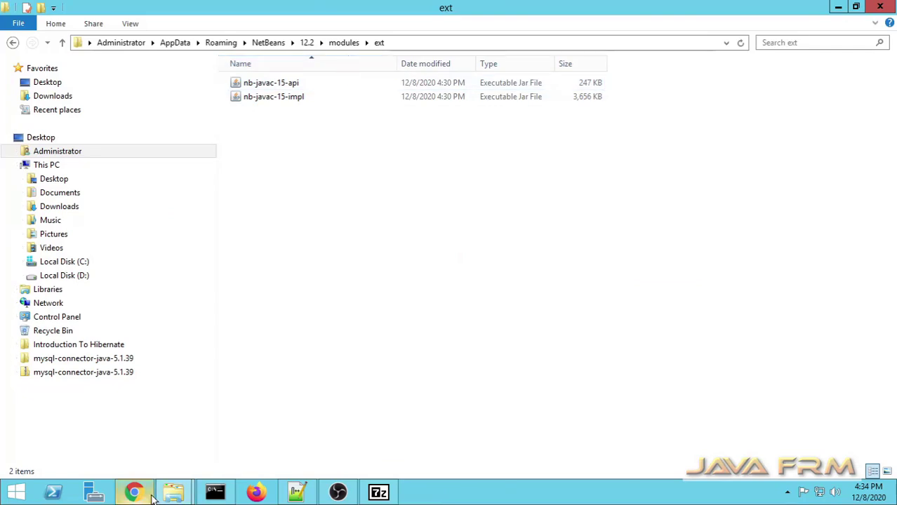
# Browse to D:\netbeans\etc in File Explorer and open netbeans.conf in Notepad++.
pyautogui.moveTo(173, 491)
pyautogui.click(244, 441)
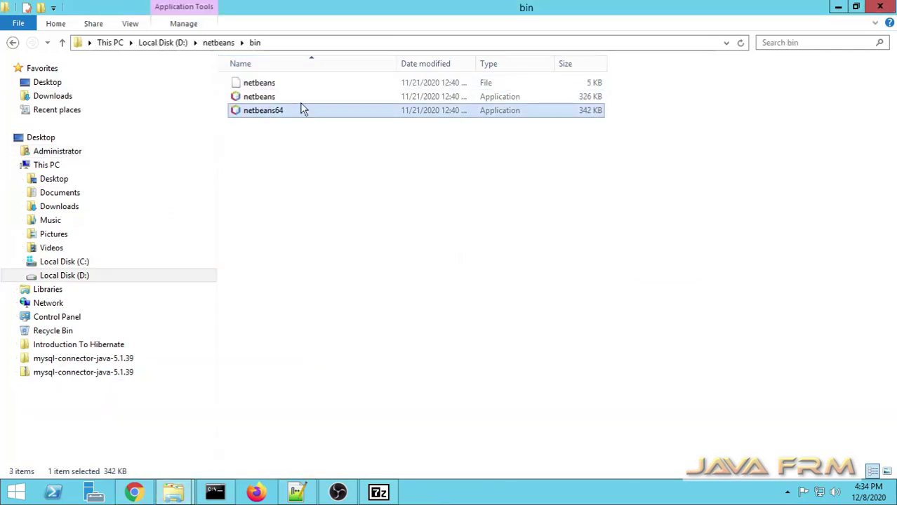
pyautogui.click(219, 43)
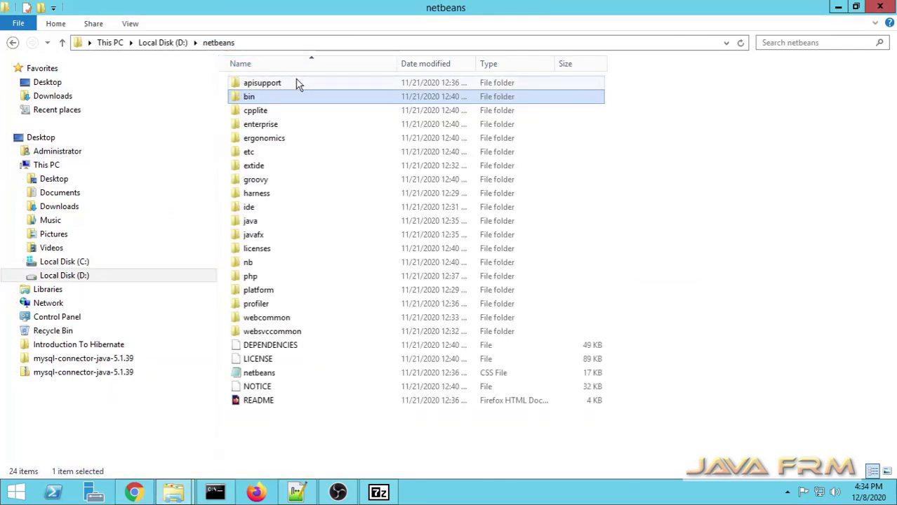
pyautogui.doubleClick(257, 151)
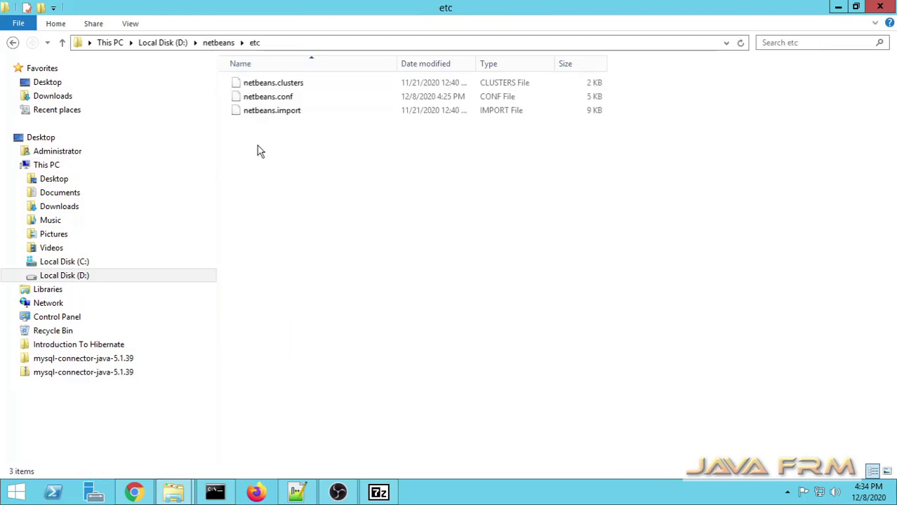
pyautogui.rightClick(274, 96)
pyautogui.click(347, 180)
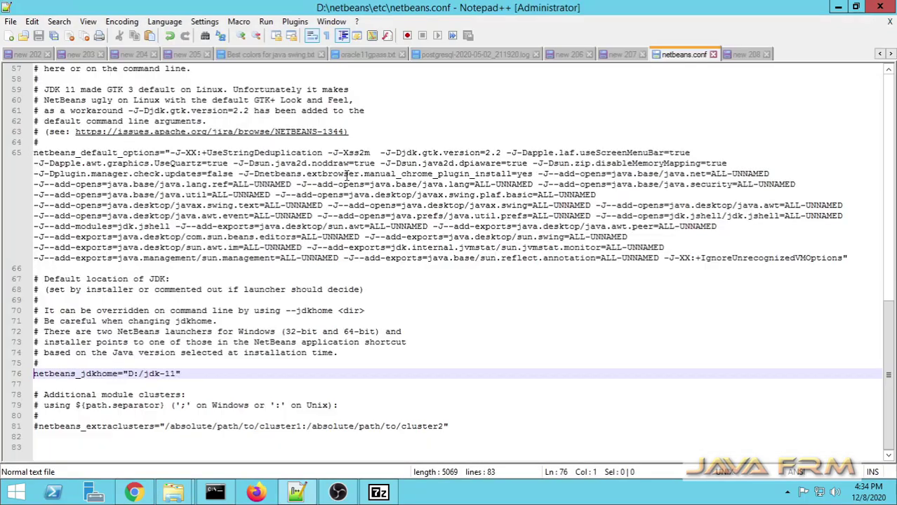
# Switch to File Explorer, browse to D:\Zulu-OpenJDK\15, and copy the folder's path.
pyautogui.moveTo(183, 496)
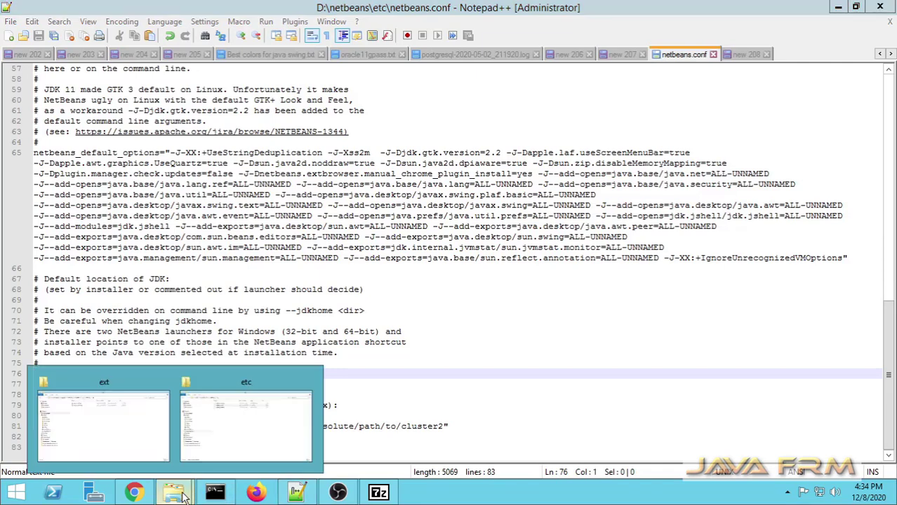
pyautogui.click(244, 422)
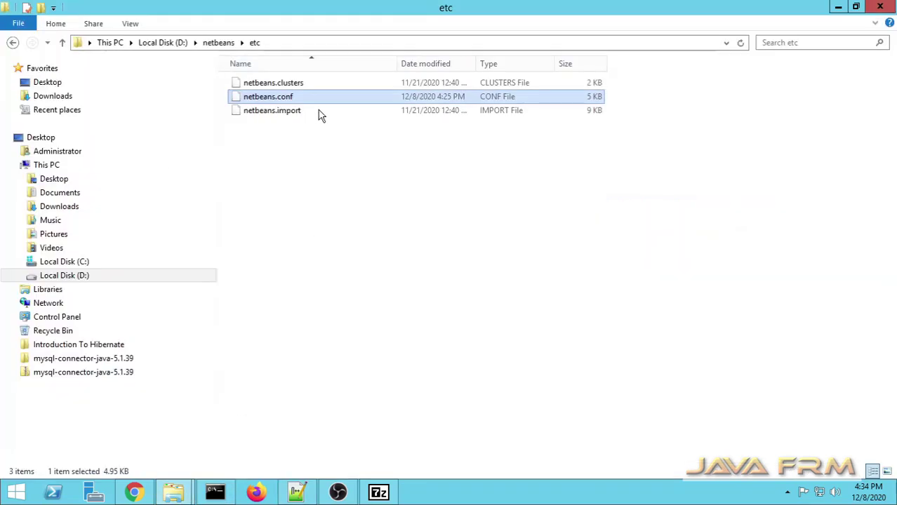
pyautogui.click(212, 44)
pyautogui.click(166, 43)
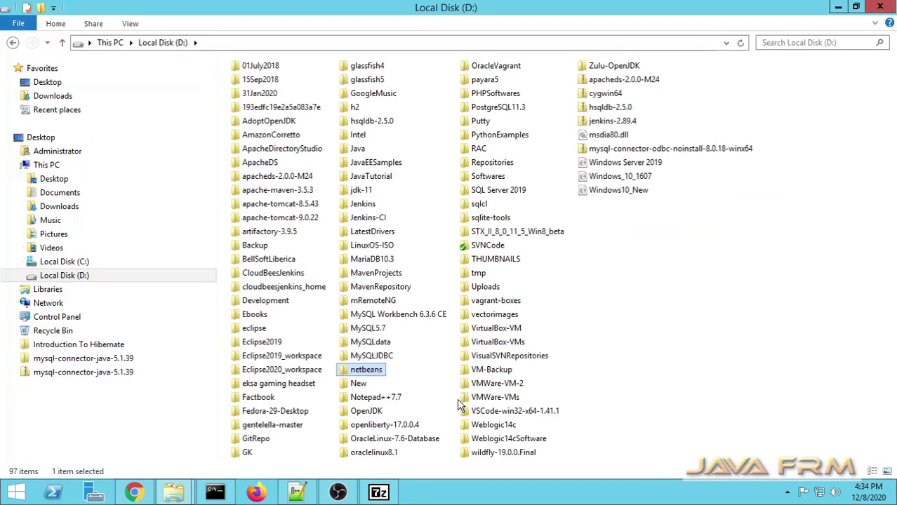
pyautogui.doubleClick(619, 69)
pyautogui.doubleClick(254, 110)
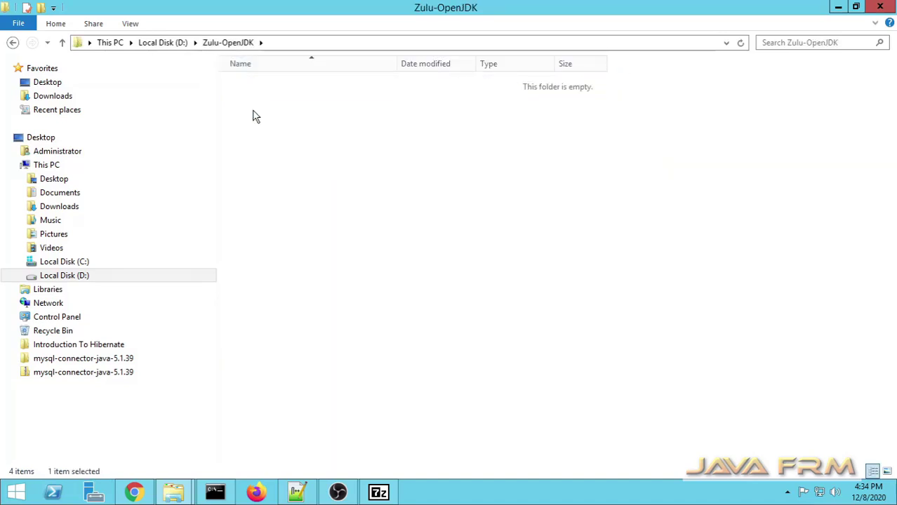
pyautogui.click(312, 43)
pyautogui.rightClick(149, 44)
pyautogui.click(188, 84)
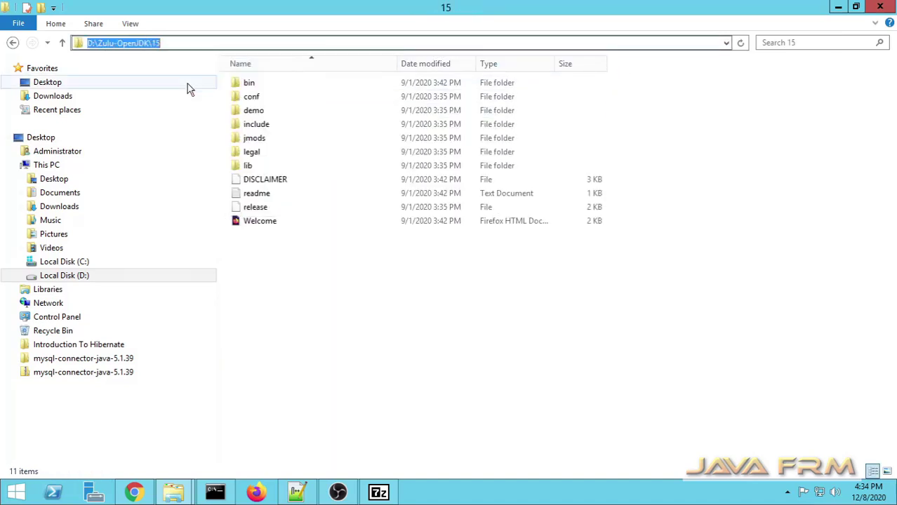
# Return to netbeans.conf in Notepad++ and replace the netbeans_jdkhome path with the copied D:\Zulu-OpenJDK\15.
pyautogui.click(297, 492)
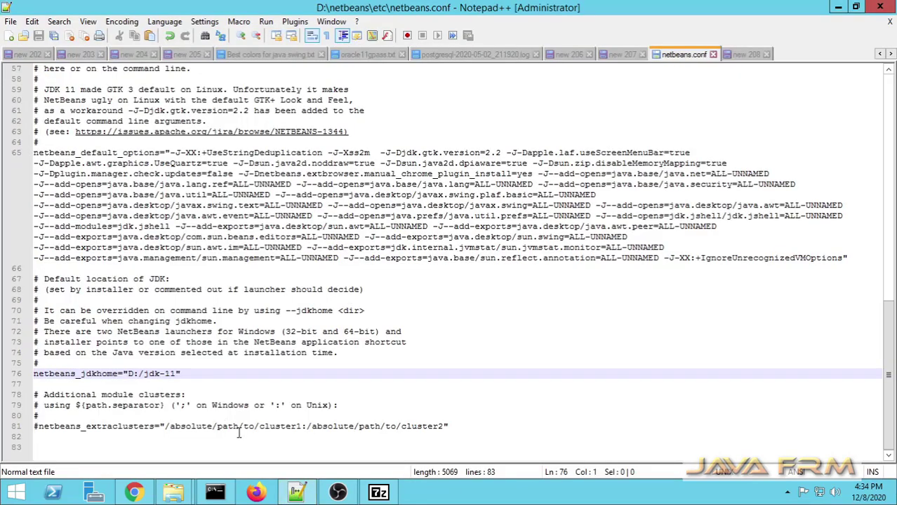
pyautogui.moveTo(176, 374); pyautogui.dragTo(127, 374)
pyautogui.rightClick(140, 377)
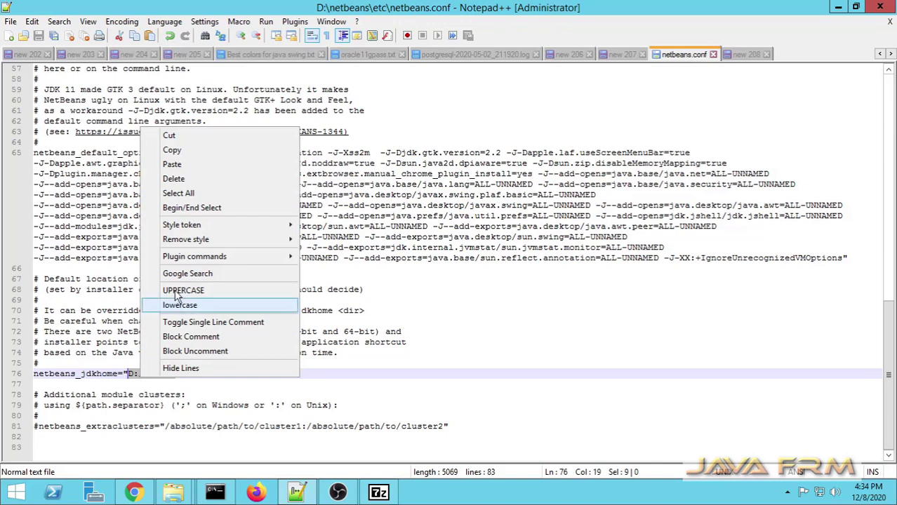
pyautogui.click(204, 166)
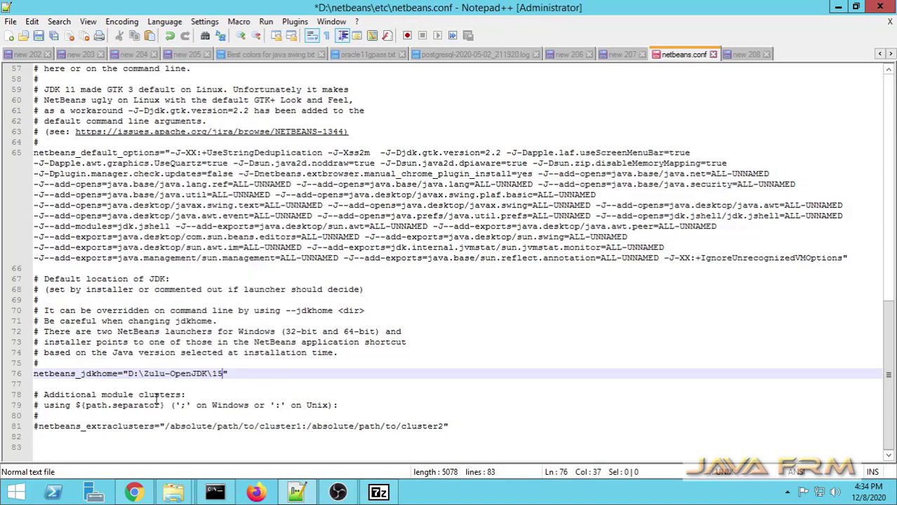
# Change both backslashes in the netbeans_jdkhome path to forward slashes, giving D:/Zulu-OpenJDK/15, and save netbeans.conf.
pyautogui.click(143, 375)
pyautogui.press('BackSpace')
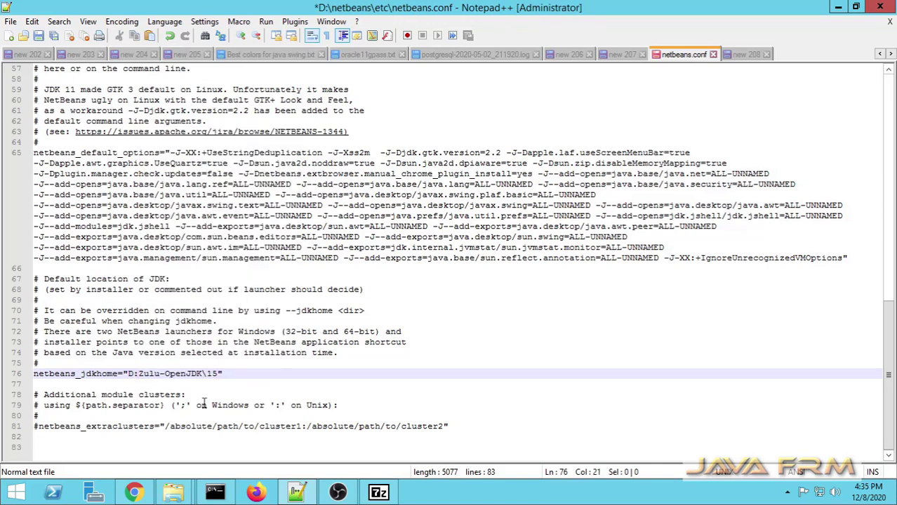
pyautogui.write('/')
pyautogui.click(213, 374)
pyautogui.press('BackSpace')
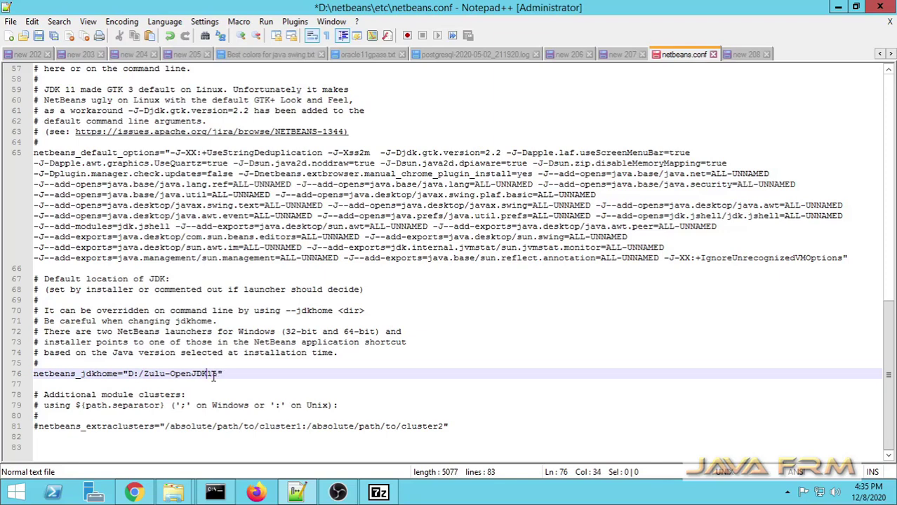
pyautogui.write('/')
pyautogui.click(39, 37)
# Browse to D:\netbeans\bin in File Explorer and launch netbeans64.
pyautogui.moveTo(174, 493)
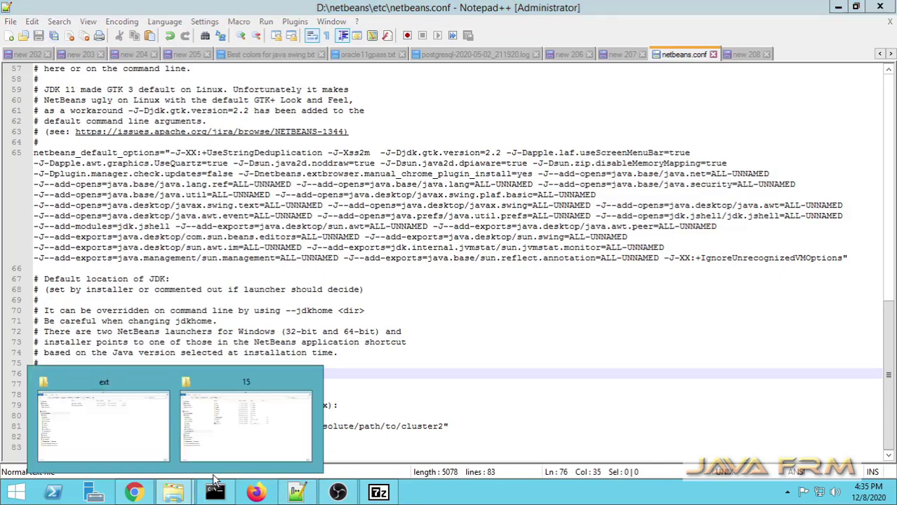
pyautogui.click(250, 442)
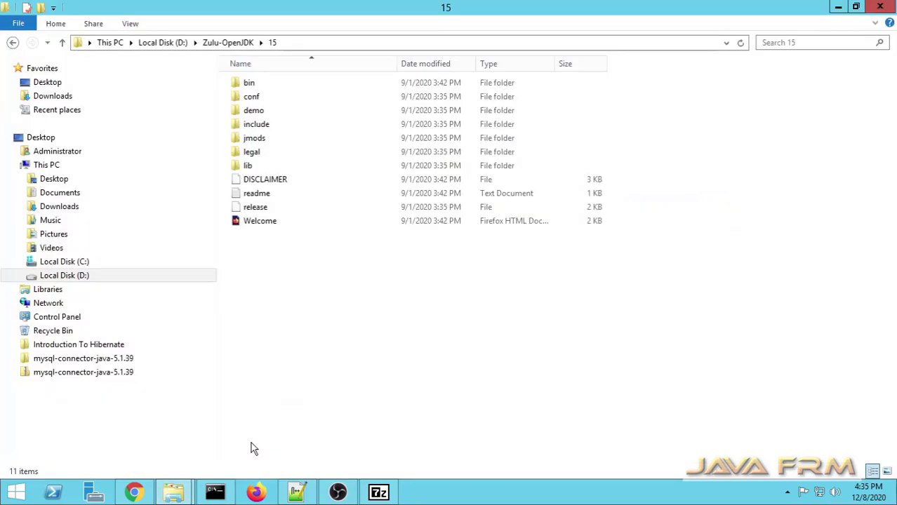
pyautogui.click(181, 42)
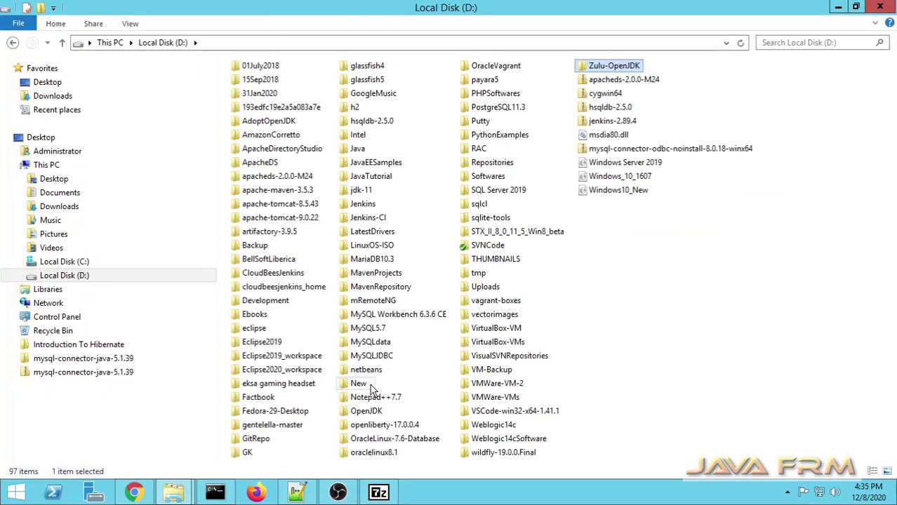
pyautogui.doubleClick(371, 372)
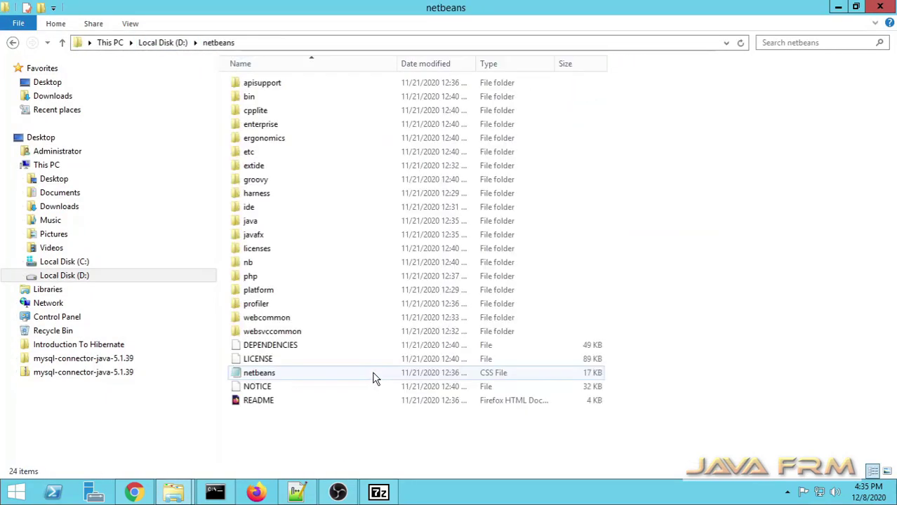
pyautogui.click(254, 102)
pyautogui.doubleClick(254, 104)
pyautogui.rightClick(262, 111)
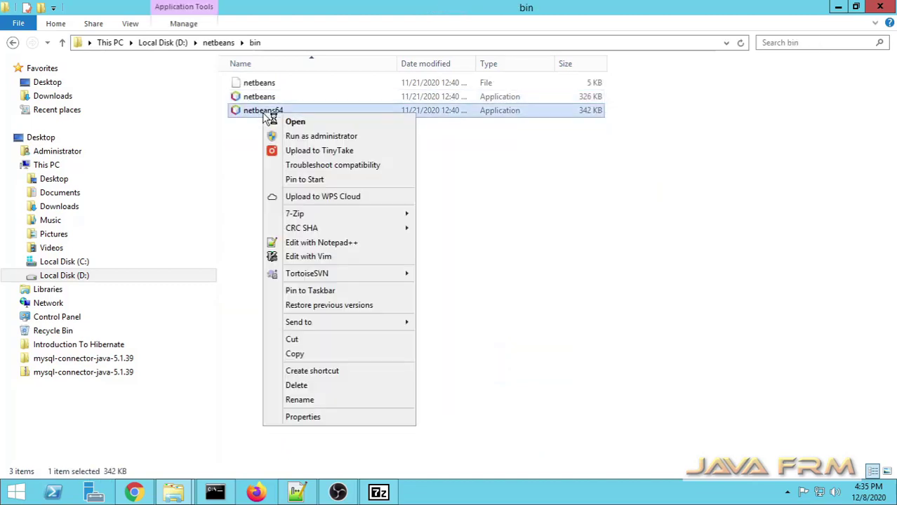
pyautogui.click(301, 120)
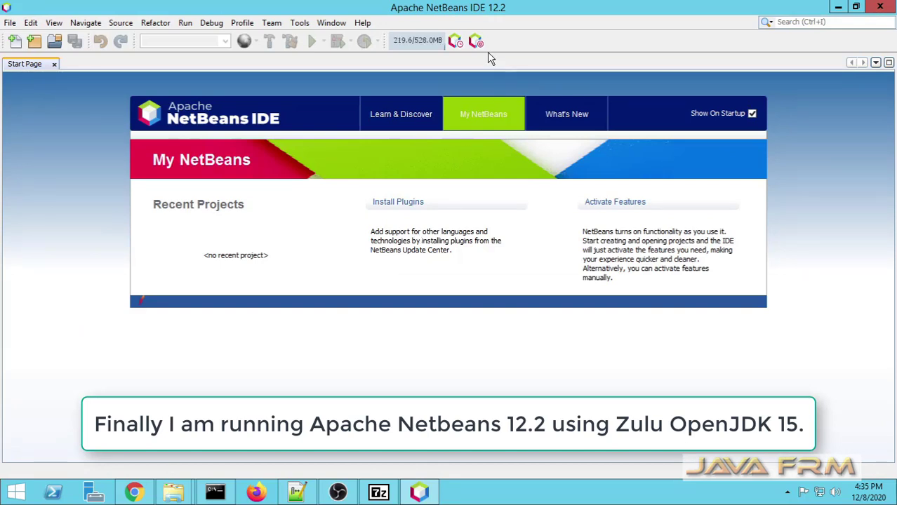
# Check the default platform's name and folder in the Java Platform Manager, and close it.
pyautogui.click(298, 24)
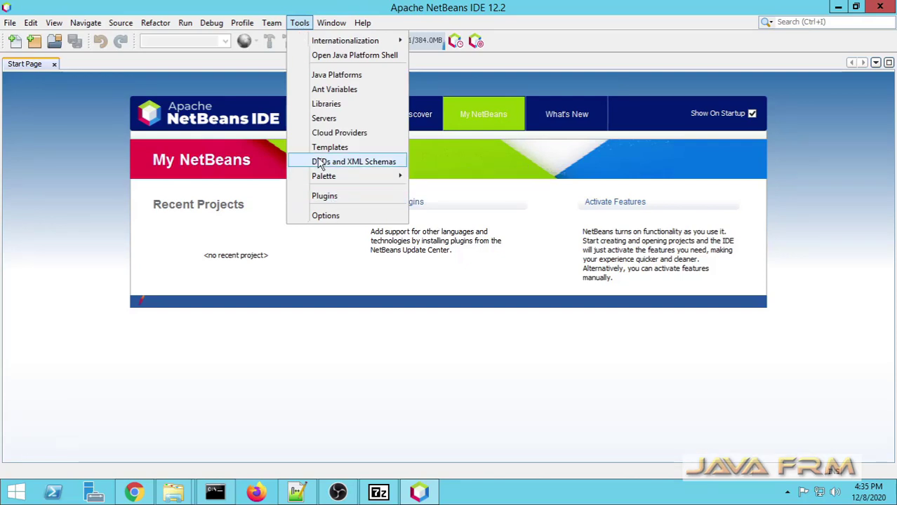
pyautogui.click(337, 76)
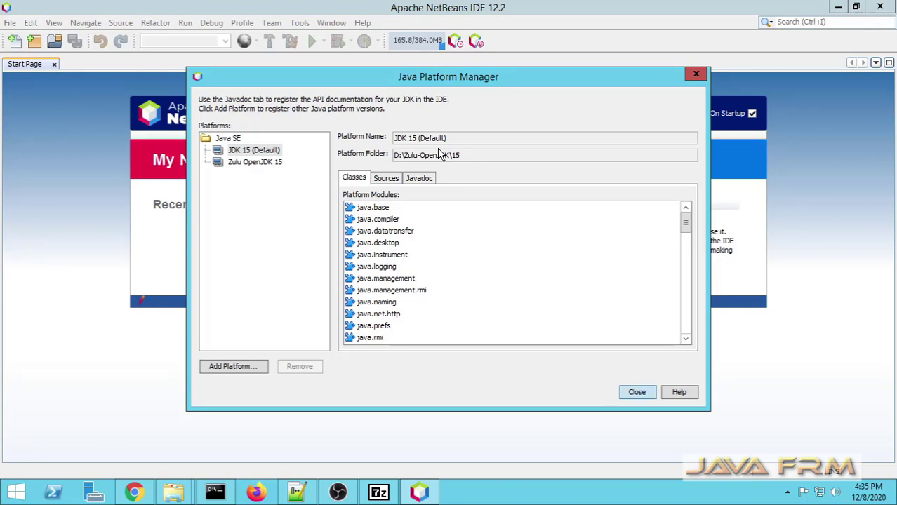
pyautogui.click(636, 393)
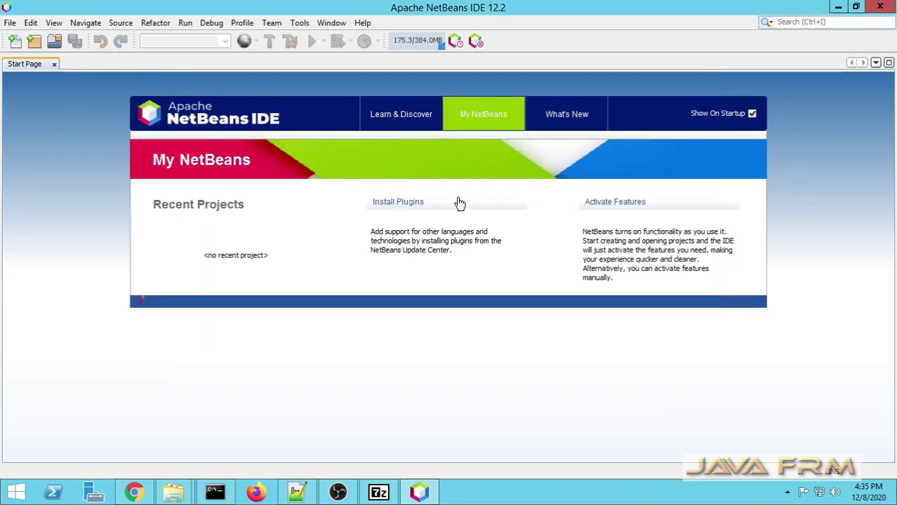
# Review the installed plugins and their active status in the Plugins manager, and close it.
pyautogui.click(298, 26)
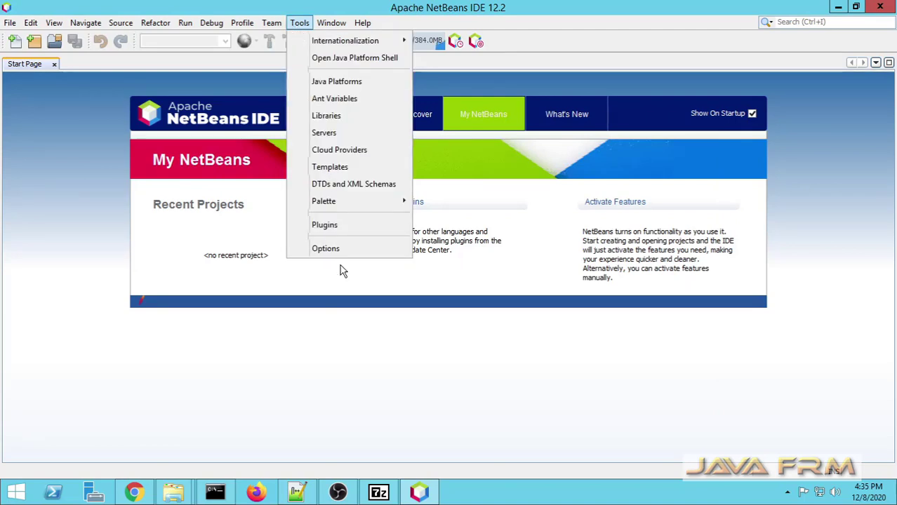
pyautogui.click(341, 226)
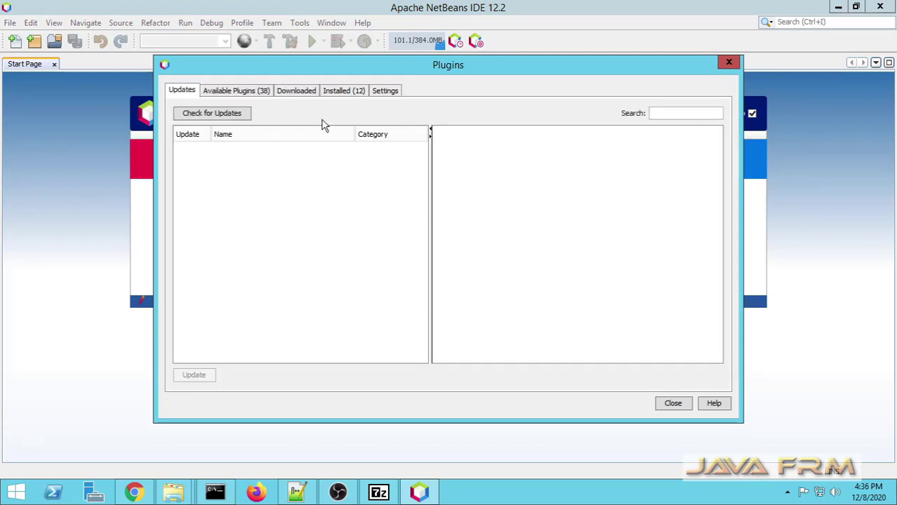
pyautogui.click(340, 93)
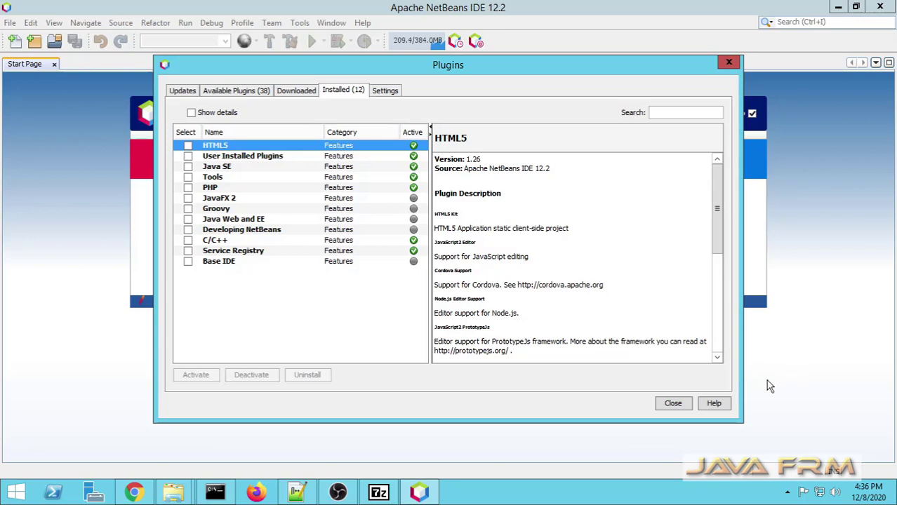
pyautogui.click(687, 411)
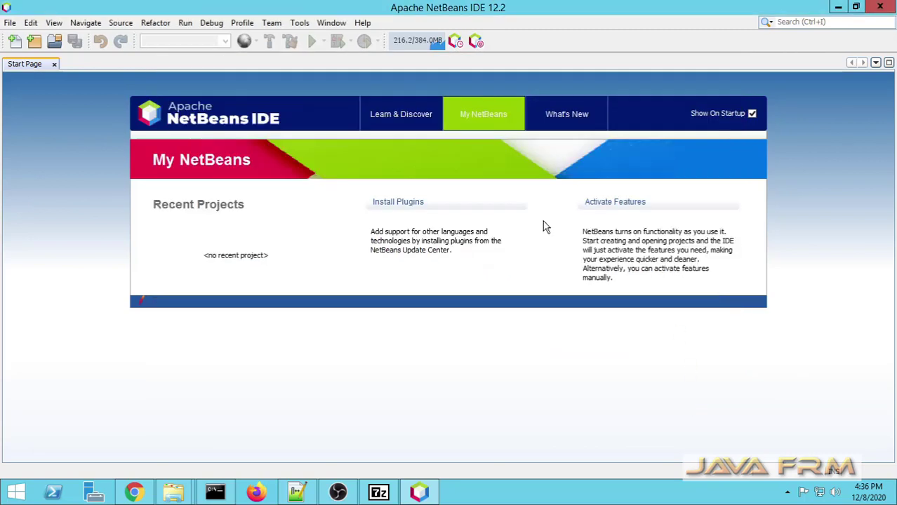
# Exit NetBeans and return to the bin folder in File Explorer.
pyautogui.click(331, 26)
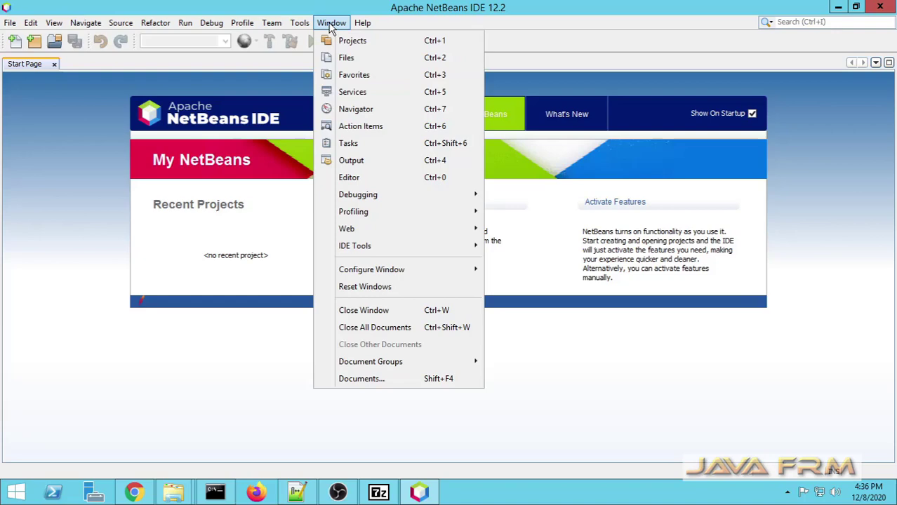
pyautogui.moveTo(9, 23)
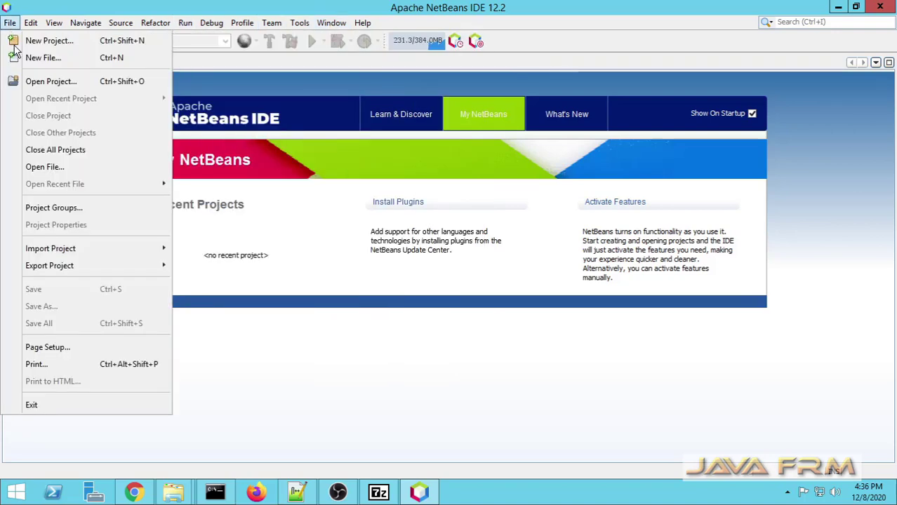
pyautogui.click(60, 410)
pyautogui.rightClick(421, 224)
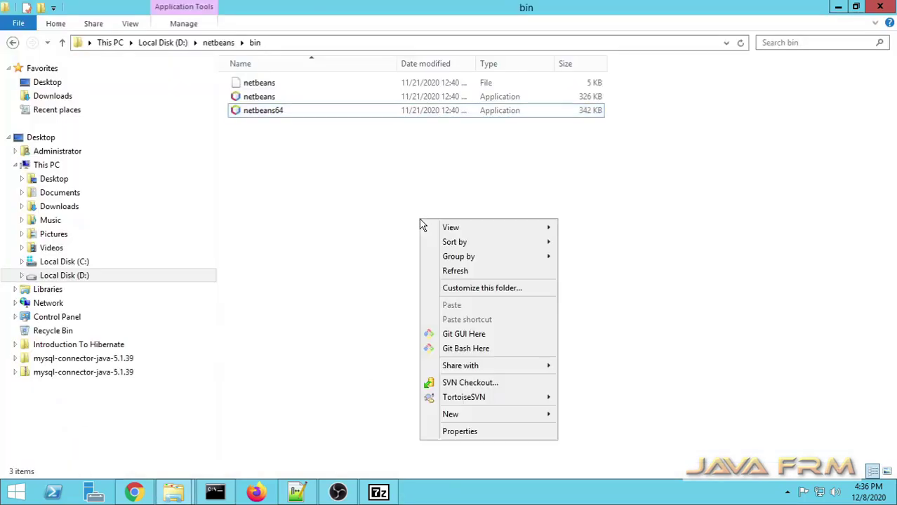